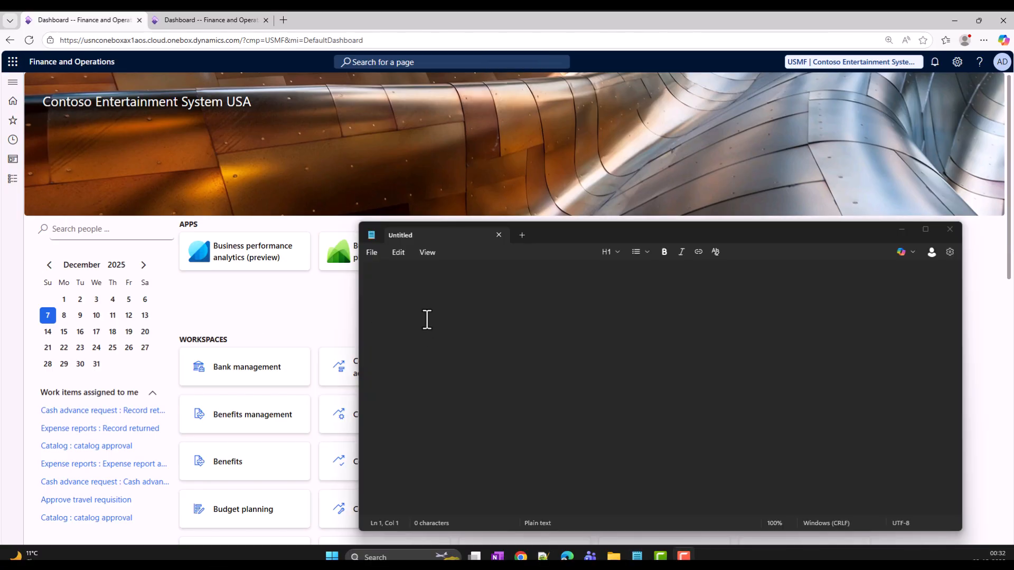
In Notepad, write "W1" and, below a blank line, "D365 Product".
{"action": "left_click", "coordinate": [423, 307]}
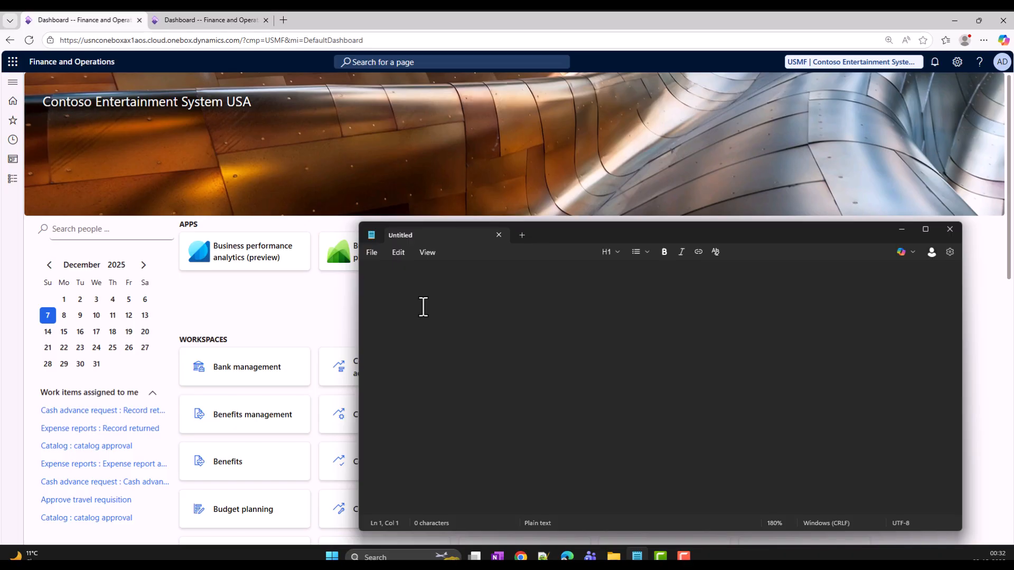
{"action": "type", "text": "W1"}
{"action": "key", "text": "Return"}
{"action": "type", "text": "D365 "}
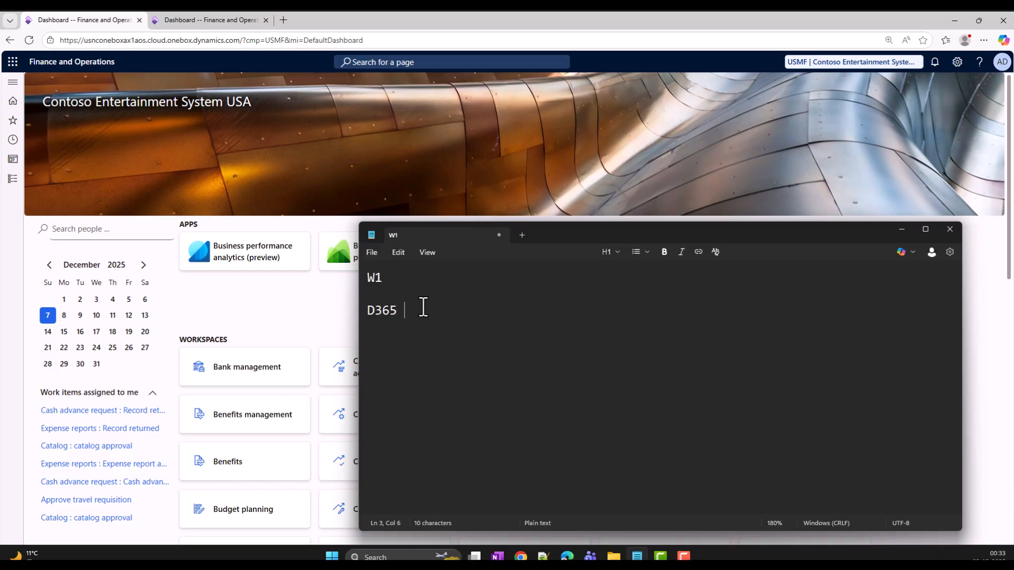
{"action": "type", "text": "Product"}
{"action": "left_click_drag", "start_coordinate": [464, 311], "coordinate": [371, 310]}
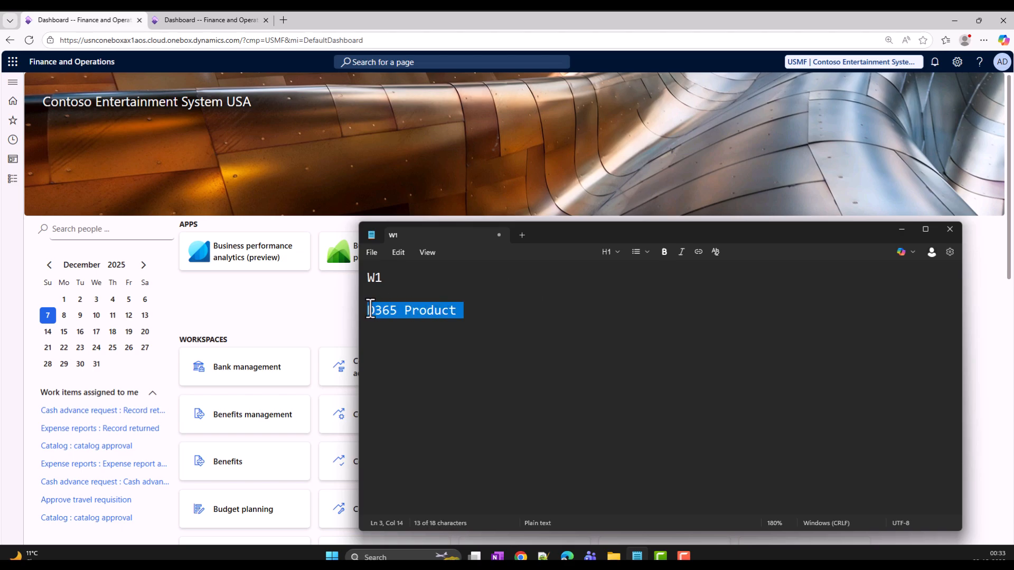
{"action": "left_click", "coordinate": [476, 311]}
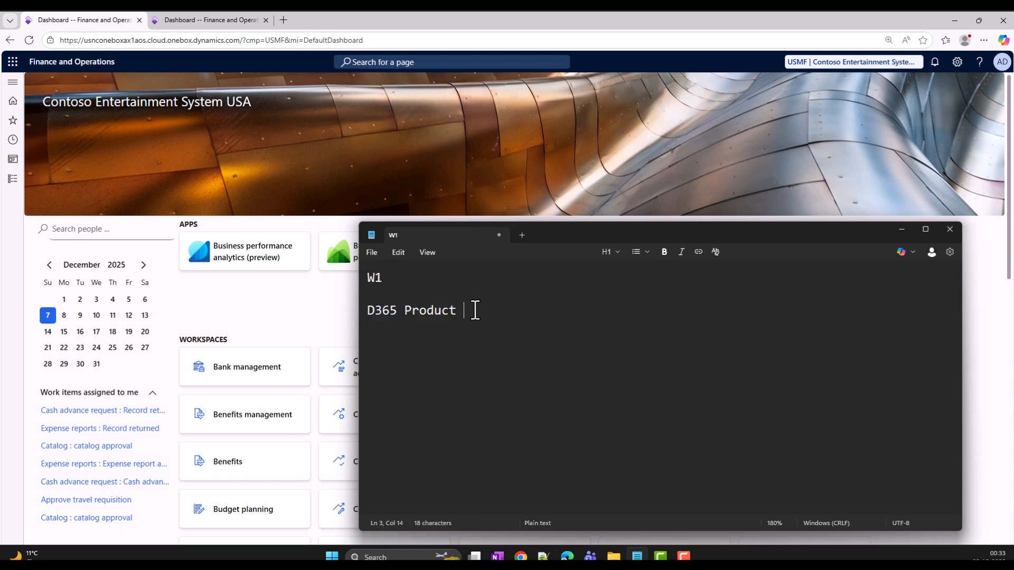
Add the quantity 100 after "D365 Product" and write the counted quantity 105 below a blank line.
{"action": "type", "text": "1"}
{"action": "key", "text": "BackSpace"}
{"action": "type", "text": "100"}
{"action": "key", "text": "Return"}
{"action": "key", "text": "Return"}
{"action": "type", "text": "105"}
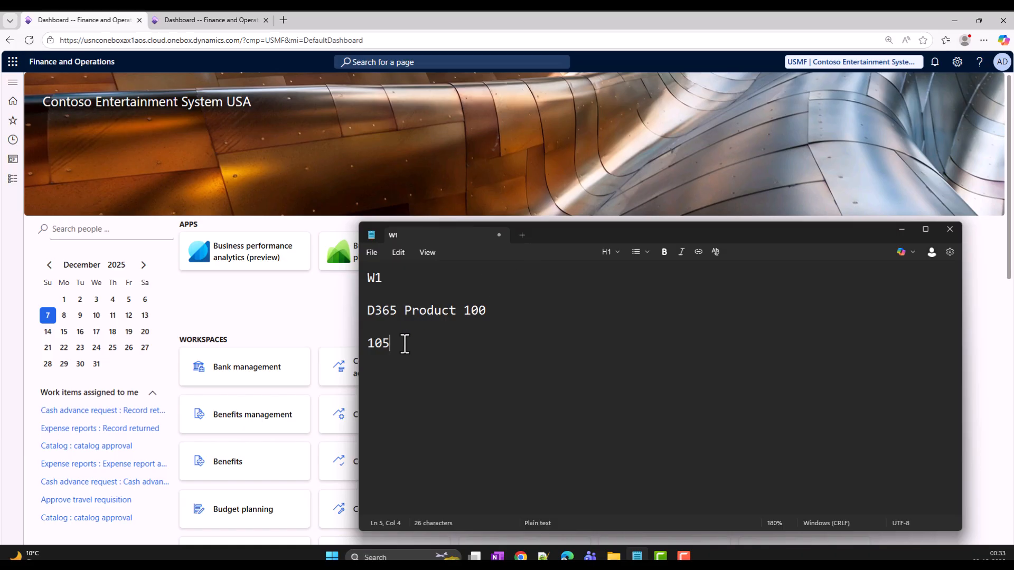
Replace the counted quantity 105 in the note with 98 and put Notepad out of the way.
{"action": "double_click", "coordinate": [482, 309]}
{"action": "double_click", "coordinate": [379, 344]}
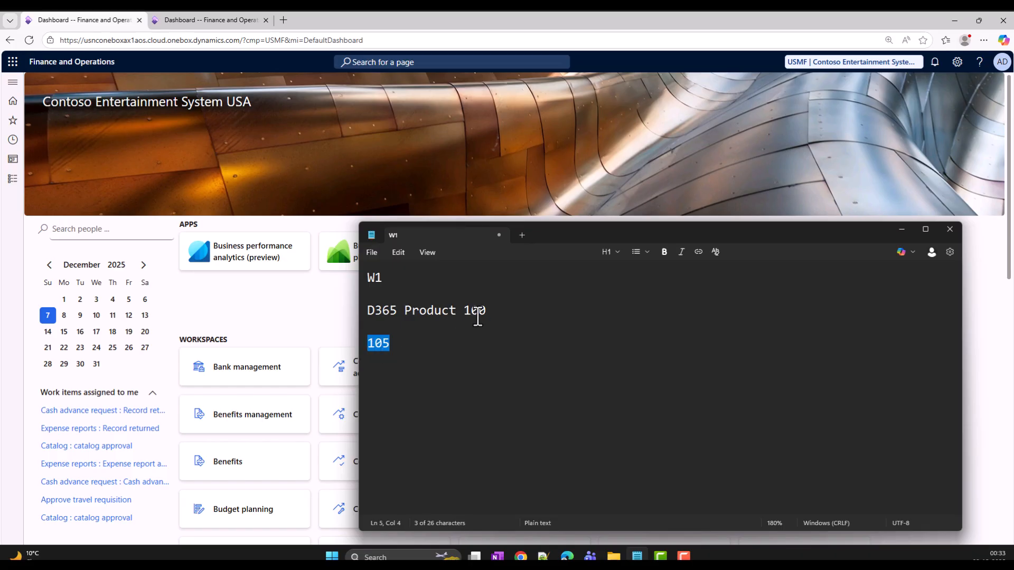
{"action": "left_click_drag", "start_coordinate": [392, 345], "coordinate": [364, 344]}
{"action": "key", "text": "BackSpace"}
{"action": "type", "text": "98"}
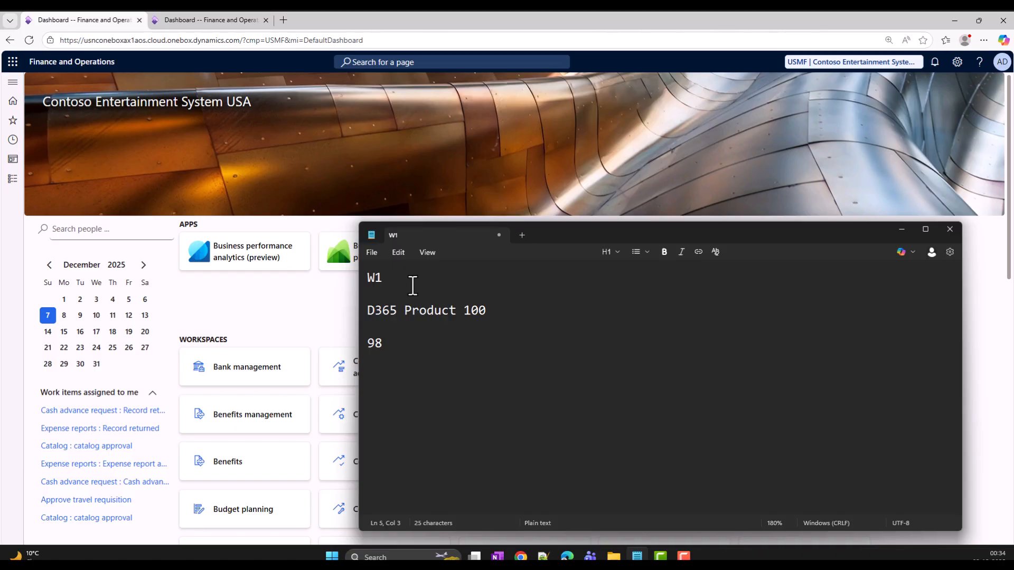
{"action": "left_click", "coordinate": [901, 230]}
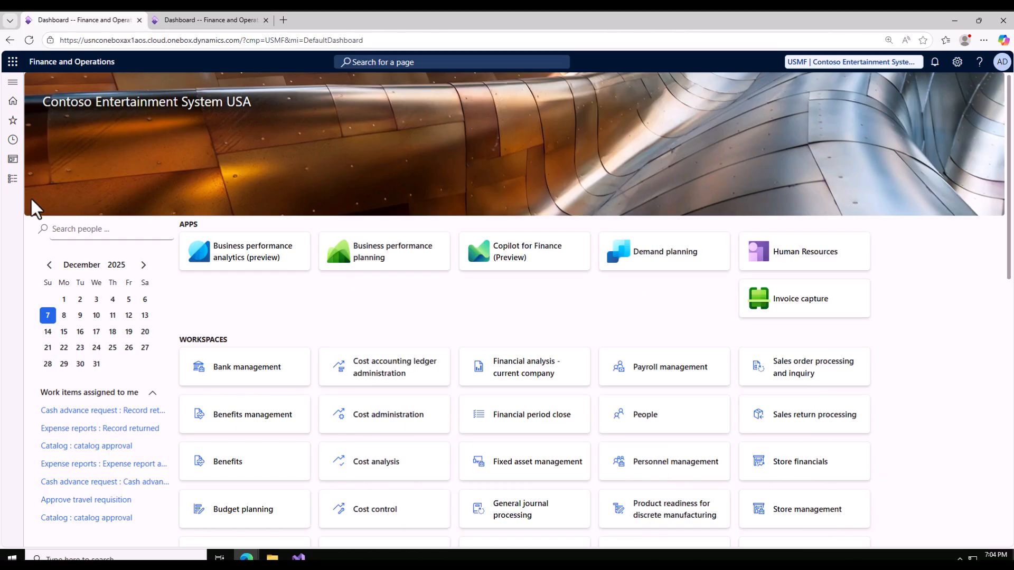
Open the Counting journal list under the item counting journal entries of Inventory management.
{"action": "left_click", "coordinate": [13, 178]}
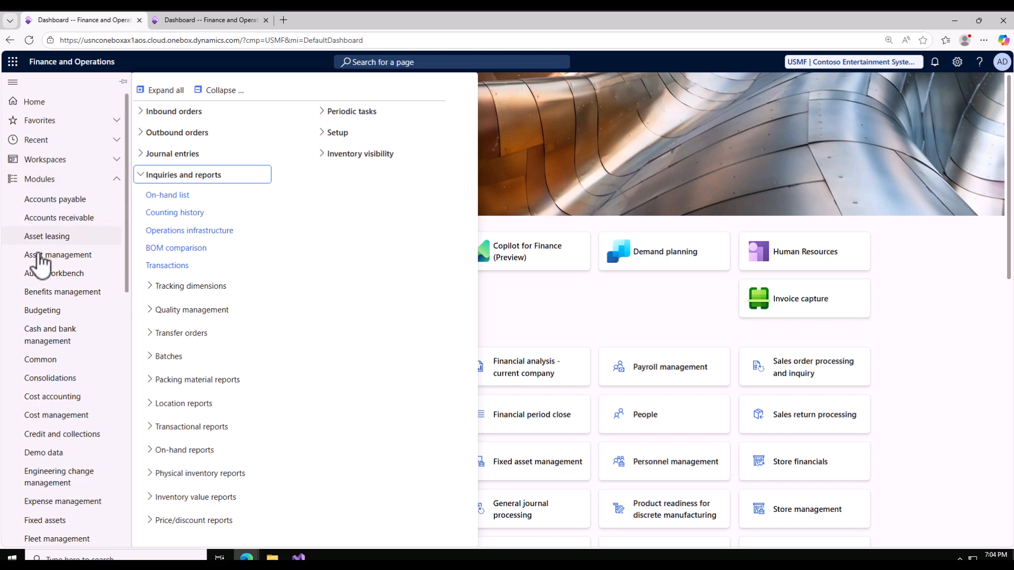
{"action": "scroll", "coordinate": [42, 301], "scroll_direction": "down", "scroll_amount": 7}
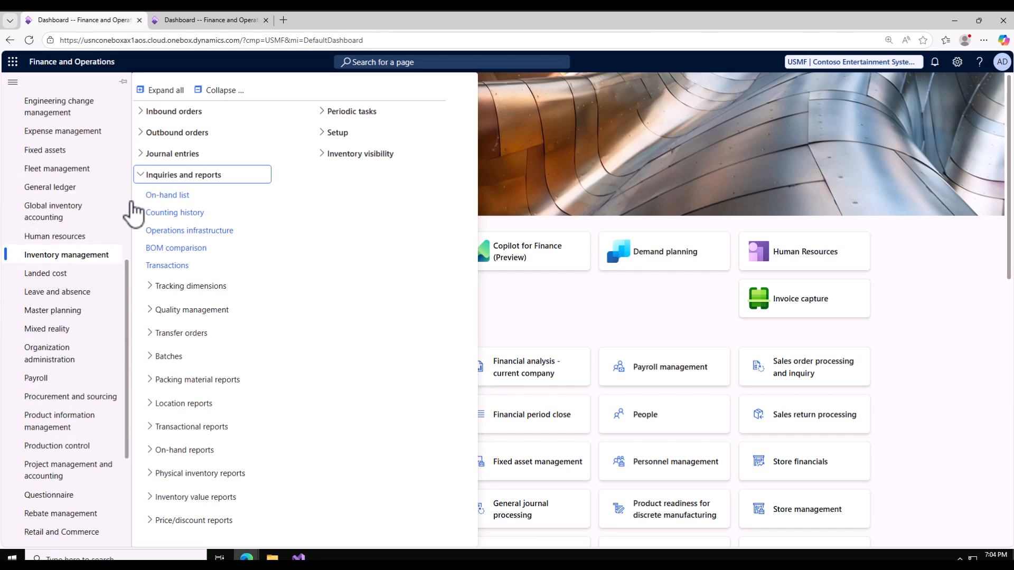
{"action": "left_click", "coordinate": [145, 176]}
{"action": "left_click", "coordinate": [142, 154]}
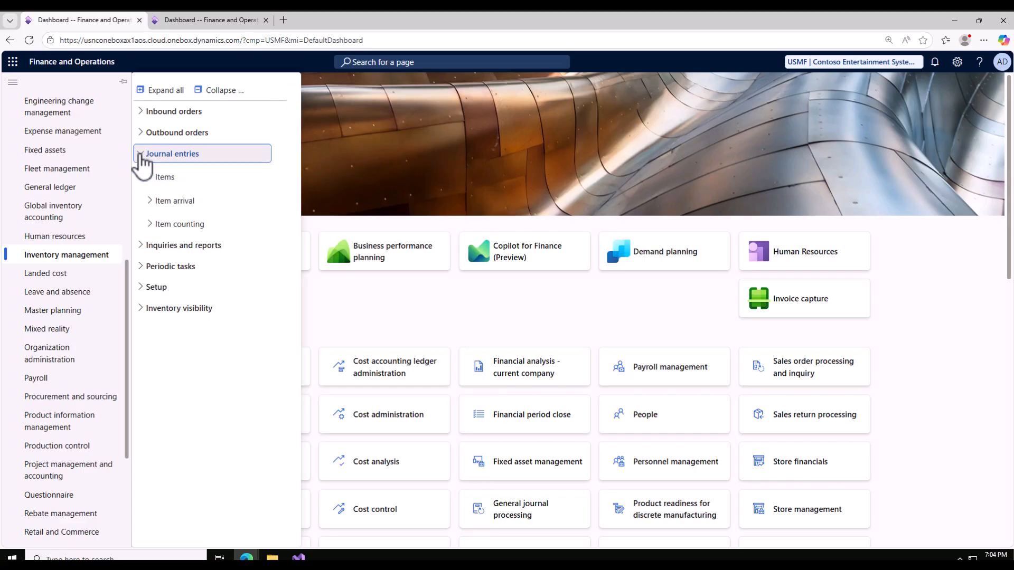
{"action": "left_click", "coordinate": [148, 224]}
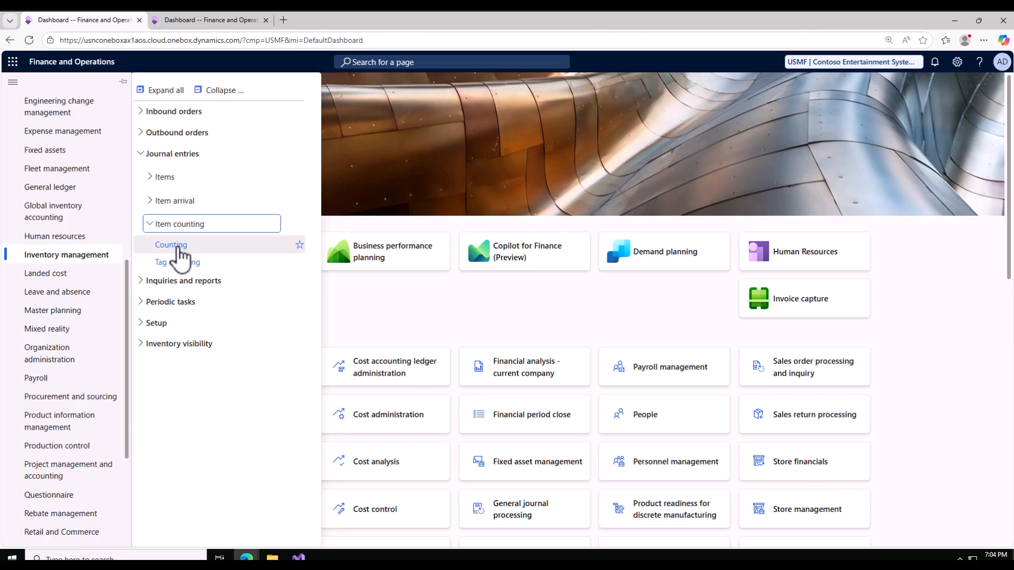
{"action": "left_click", "coordinate": [179, 249]}
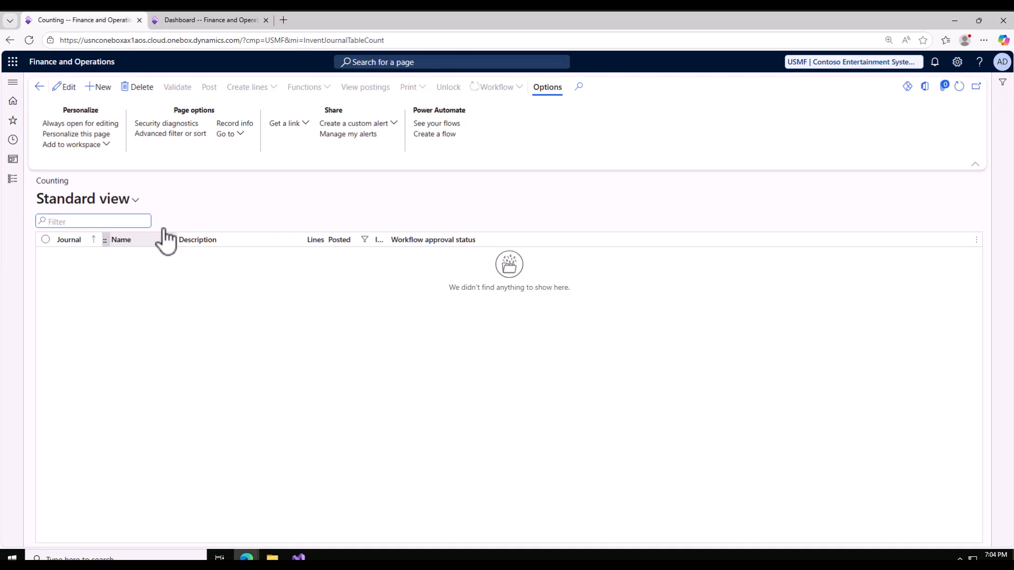
Create a new inventory counting journal with the journal name ICnt and its default counting dimensions.
{"action": "left_click", "coordinate": [105, 88]}
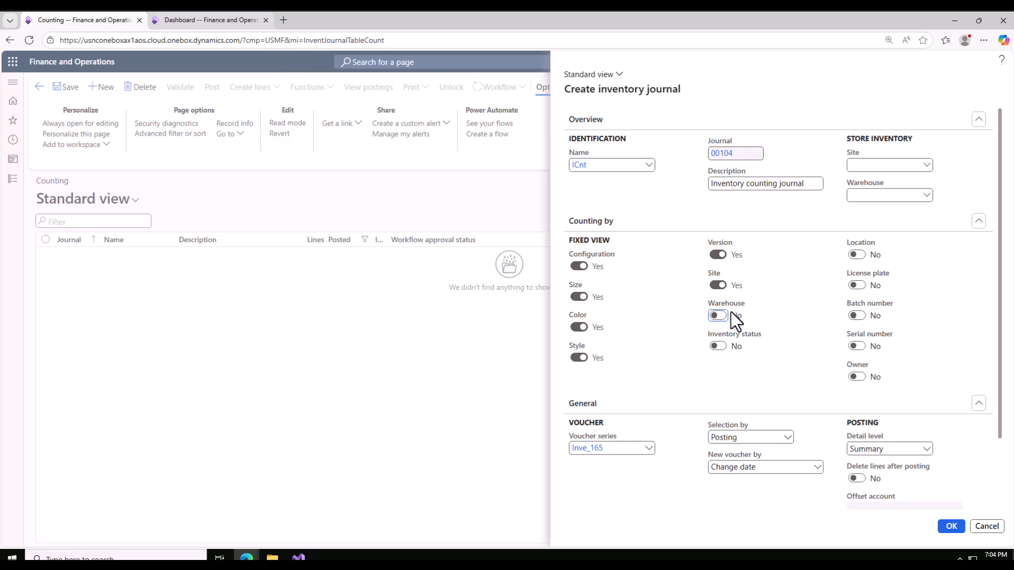
{"action": "scroll", "coordinate": [747, 380], "scroll_direction": "down", "scroll_amount": 3}
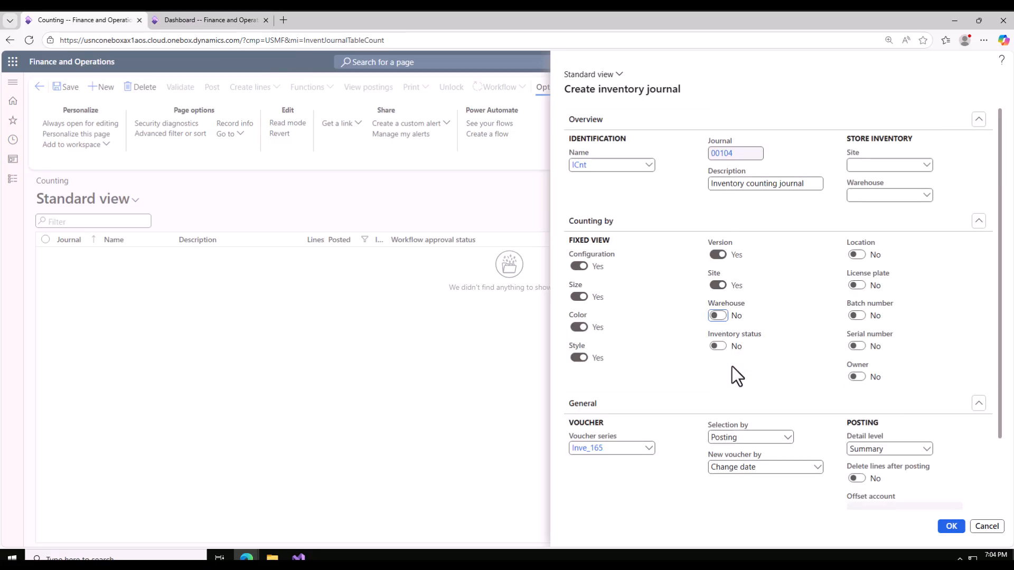
{"action": "left_click", "coordinate": [878, 165]}
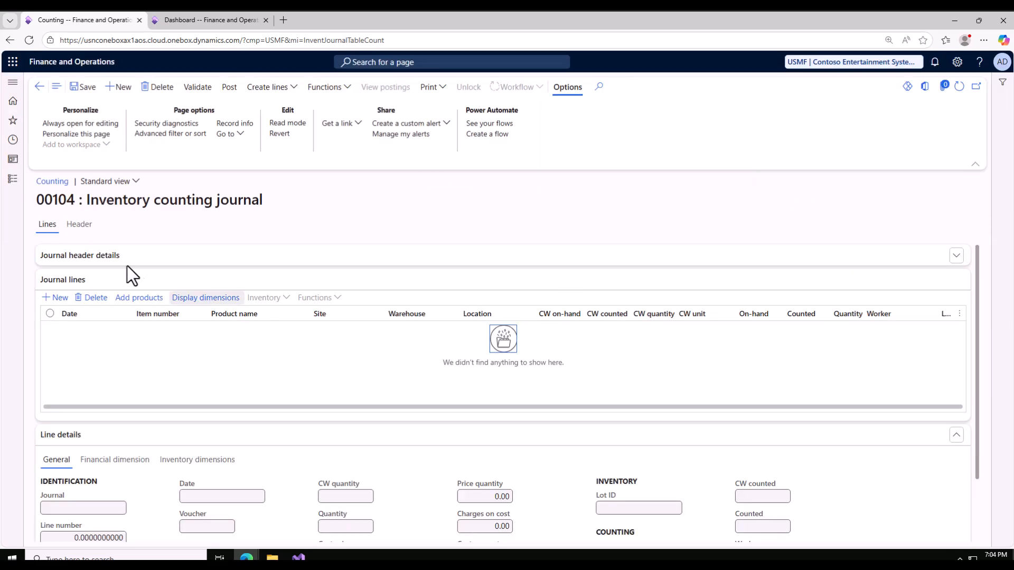
Review the journal's header and the Counting by, General and Setup options in the creation form, discarding the additional journal.
{"action": "left_click", "coordinate": [80, 225]}
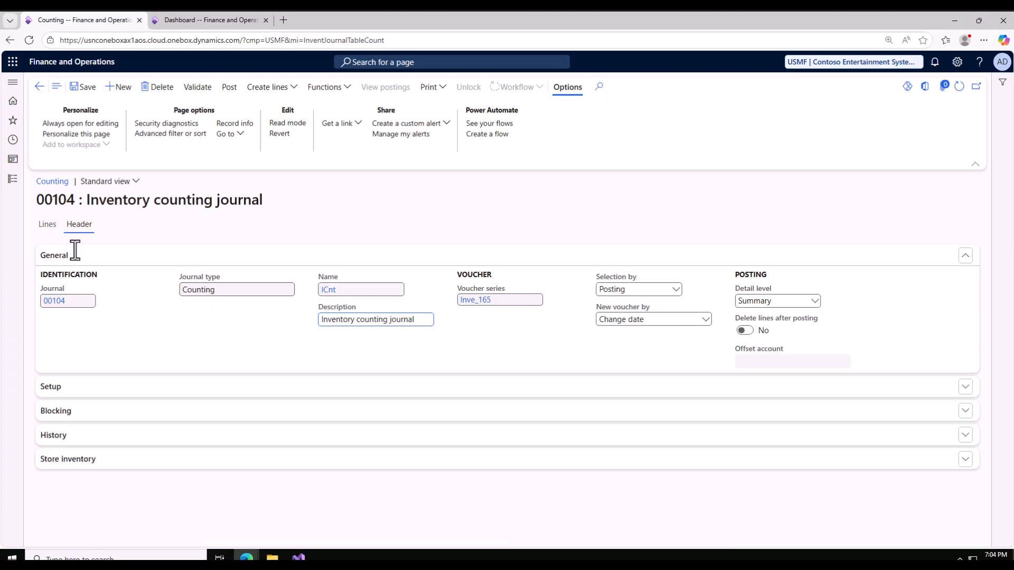
{"action": "left_click", "coordinate": [49, 225]}
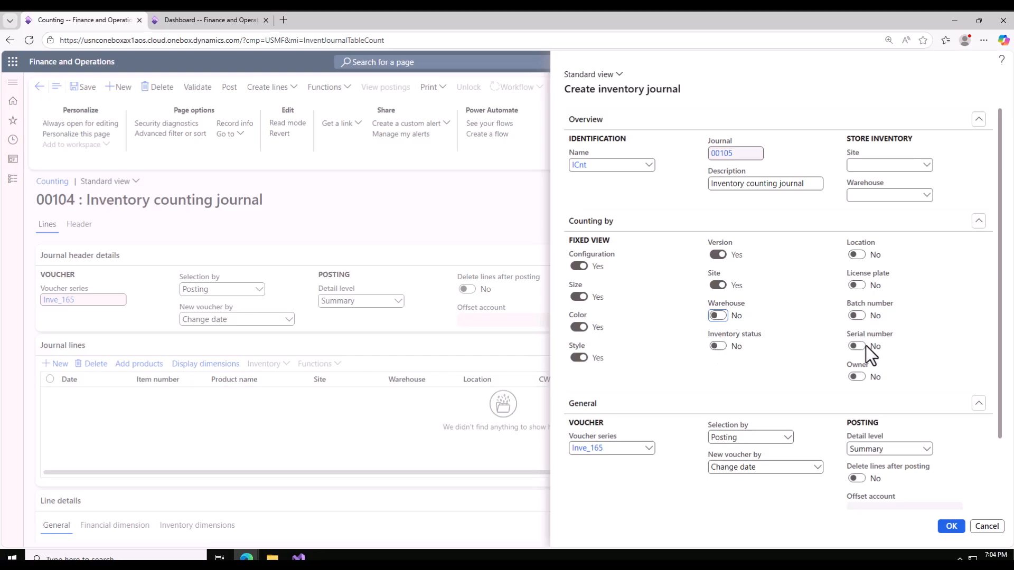
{"action": "scroll", "coordinate": [864, 356], "scroll_direction": "down", "scroll_amount": 2}
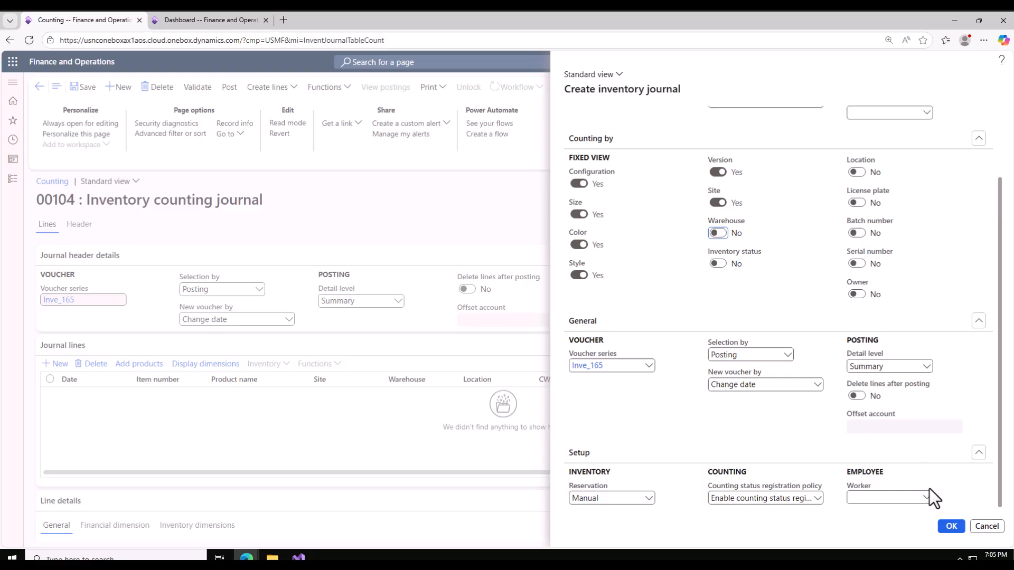
{"action": "left_click", "coordinate": [978, 518]}
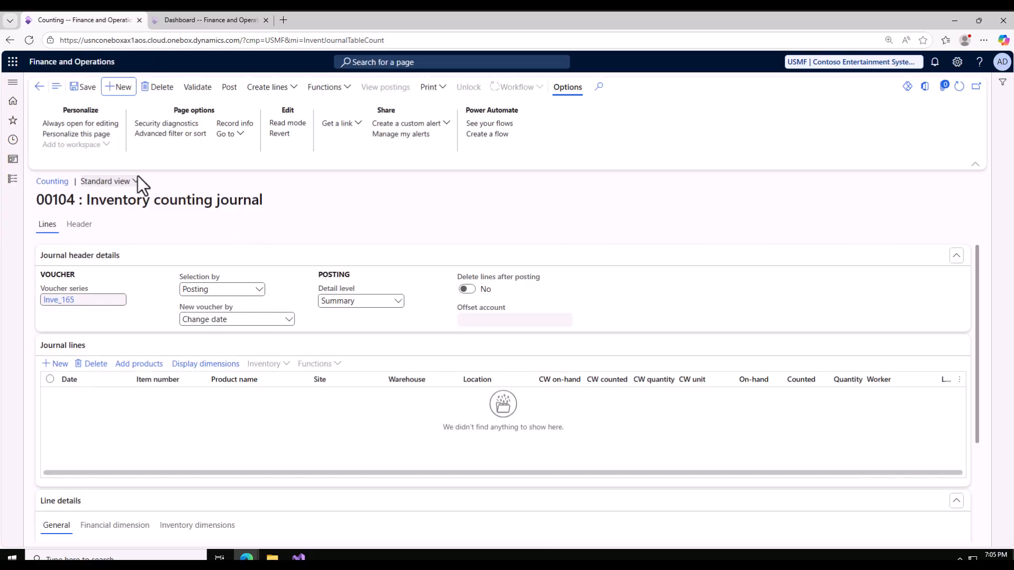
Open the Inventory management On-hand list in the second browser tab and filter it by item number beginning with d365.
{"action": "left_click", "coordinate": [193, 25]}
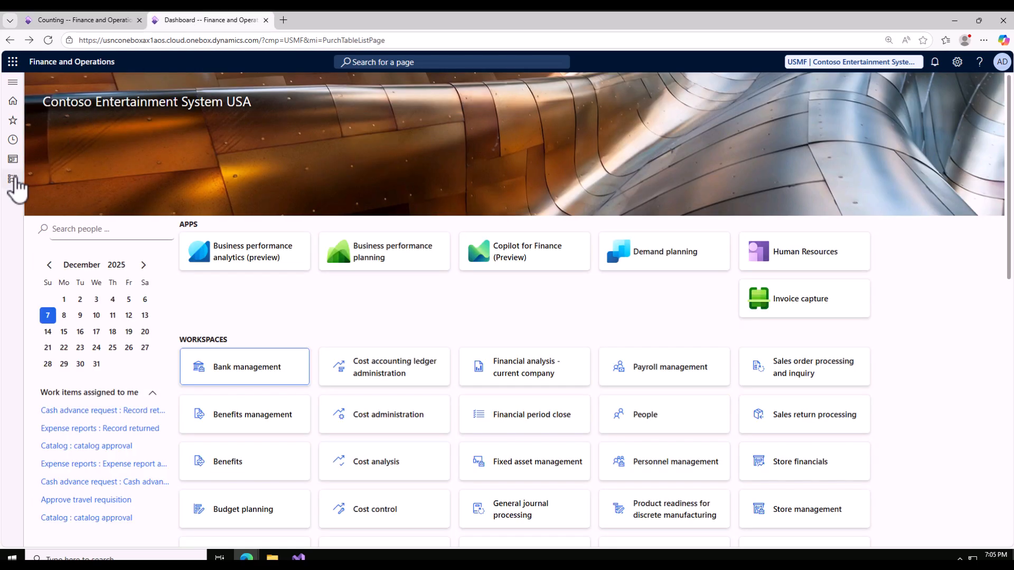
{"action": "left_click", "coordinate": [13, 180]}
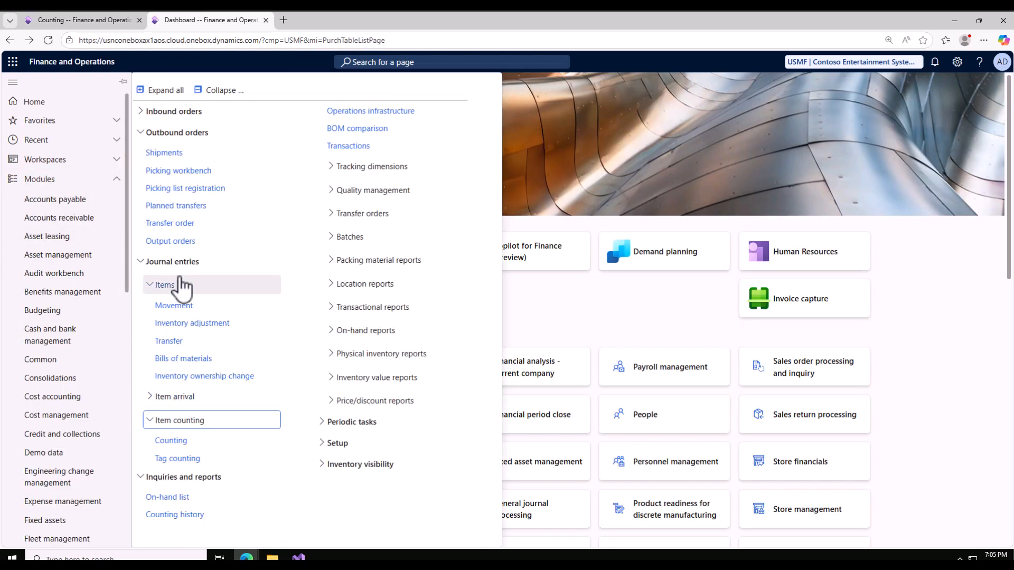
{"action": "left_click", "coordinate": [174, 499]}
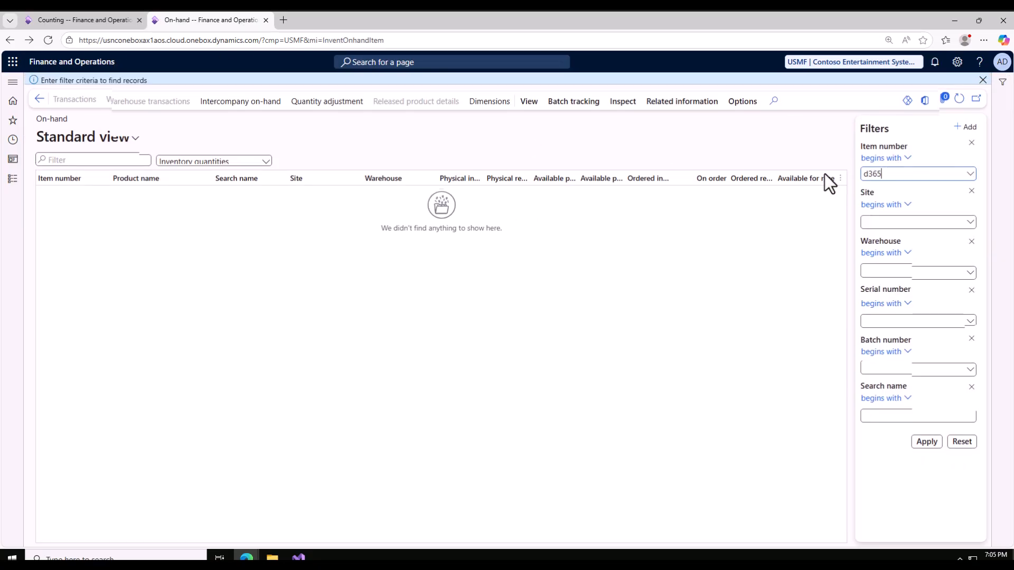
{"action": "left_click", "coordinate": [927, 446]}
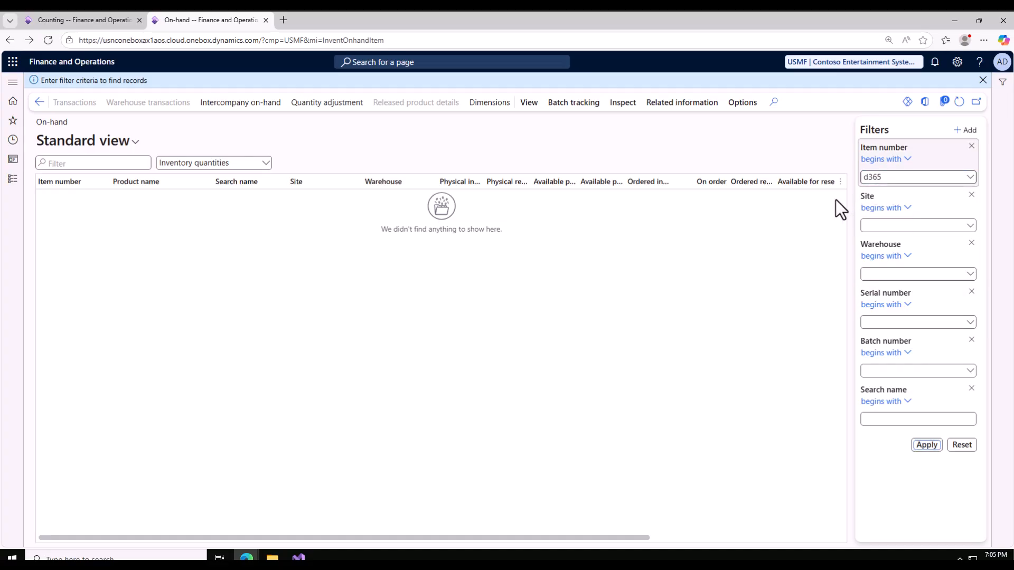
{"action": "left_click", "coordinate": [925, 445]}
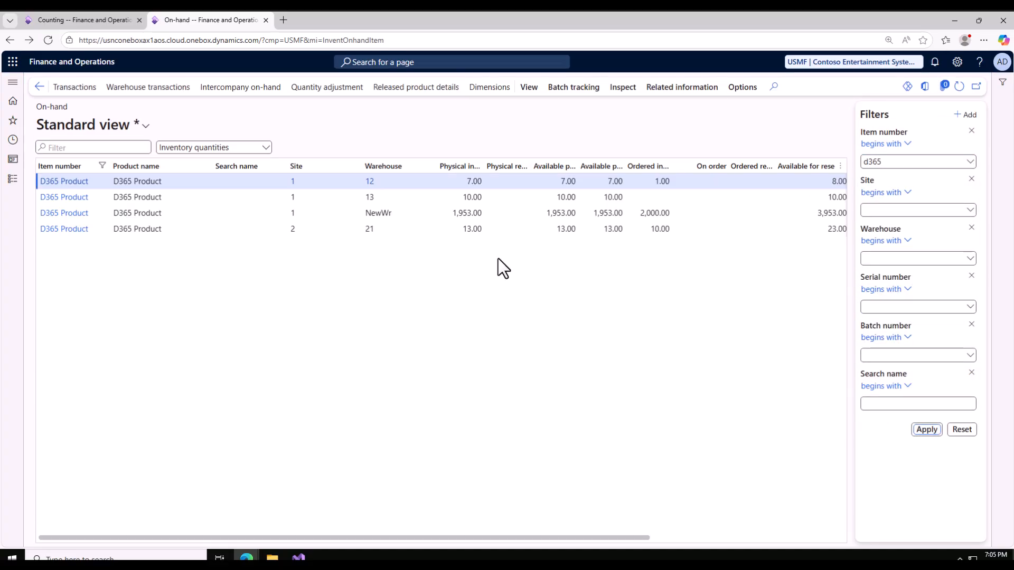
Check the physical inventory of D365 Product at site 2, warehouse 21.
{"action": "left_click", "coordinate": [415, 230]}
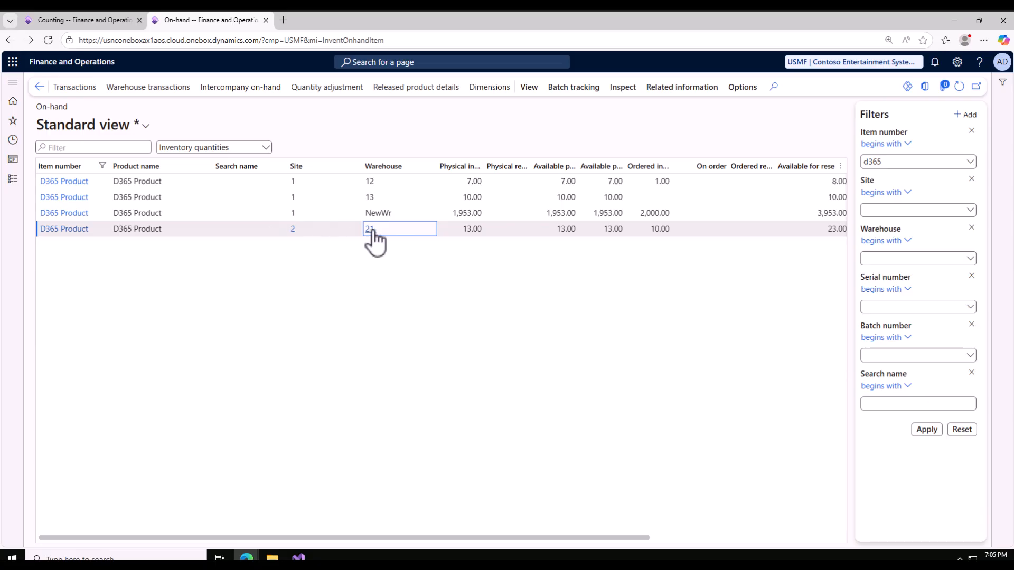
{"action": "left_click", "coordinate": [478, 232]}
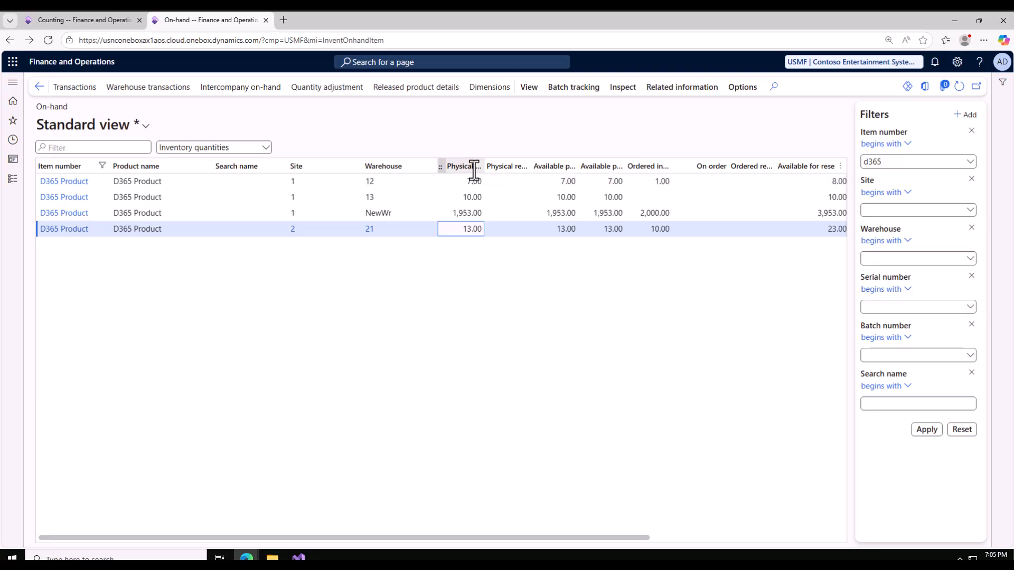
{"action": "left_click_drag", "start_coordinate": [460, 229], "coordinate": [482, 232]}
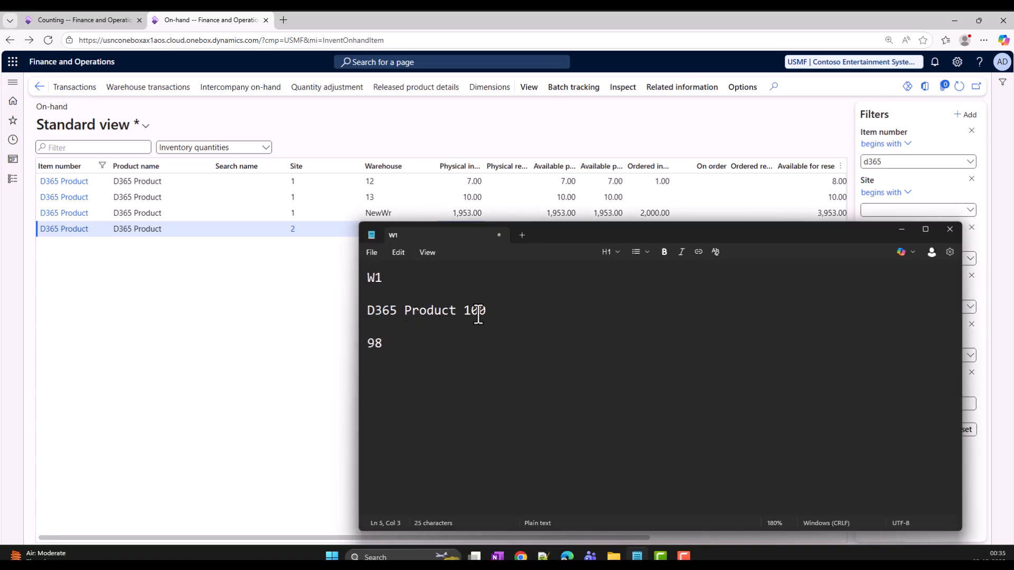
In the Notepad note, change the D365 Product quantity to 13 and the counted quantity to 15.
{"action": "left_click_drag", "start_coordinate": [484, 312], "coordinate": [469, 313]}
{"action": "key", "text": "BackSpace"}
{"action": "type", "text": "3"}
{"action": "left_click_drag", "start_coordinate": [388, 343], "coordinate": [362, 343]}
{"action": "type", "text": "15"}
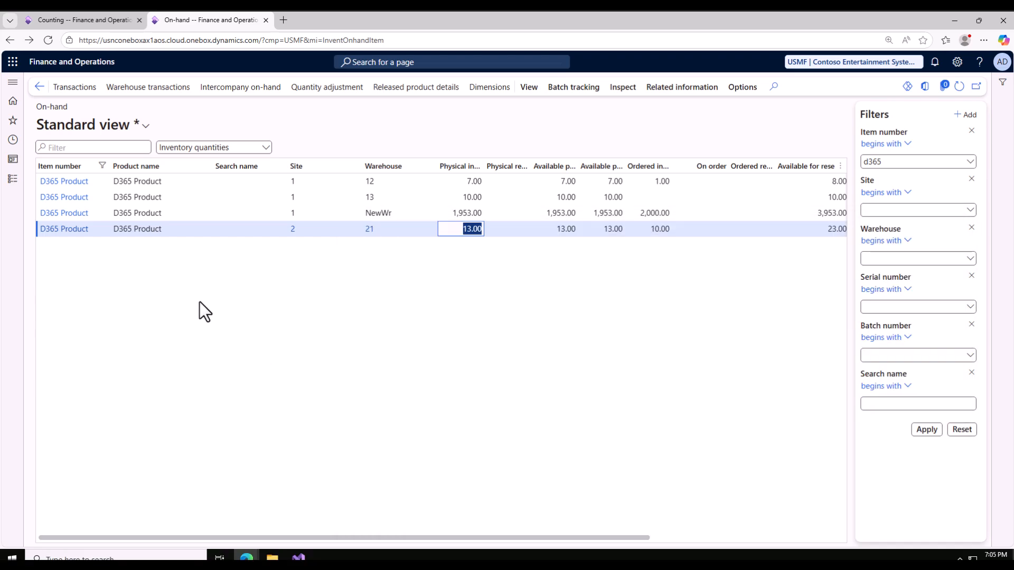
Go back to the counting journal, review its general header details and return to its lines.
{"action": "left_click", "coordinate": [88, 22]}
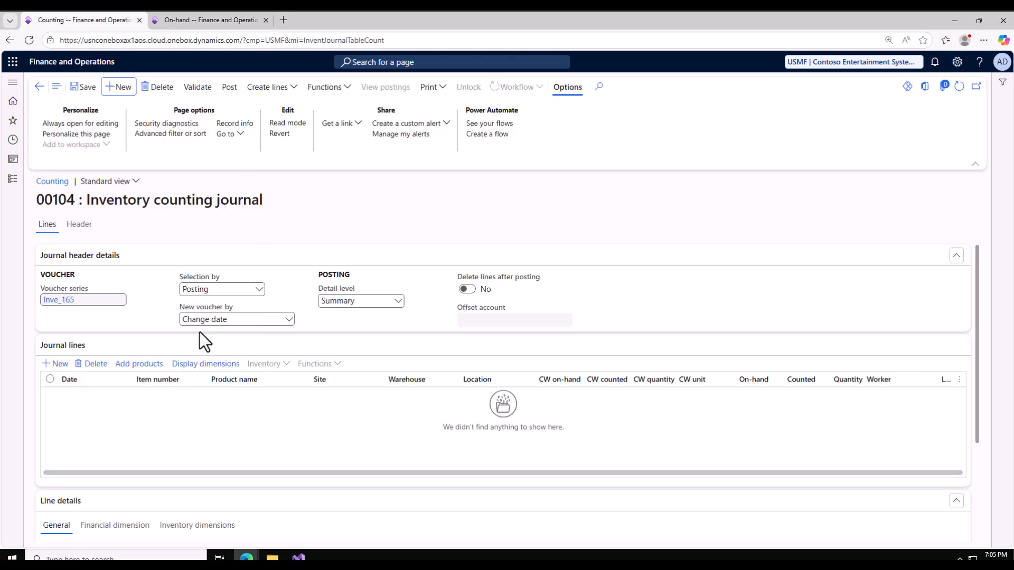
{"action": "left_click", "coordinate": [80, 225]}
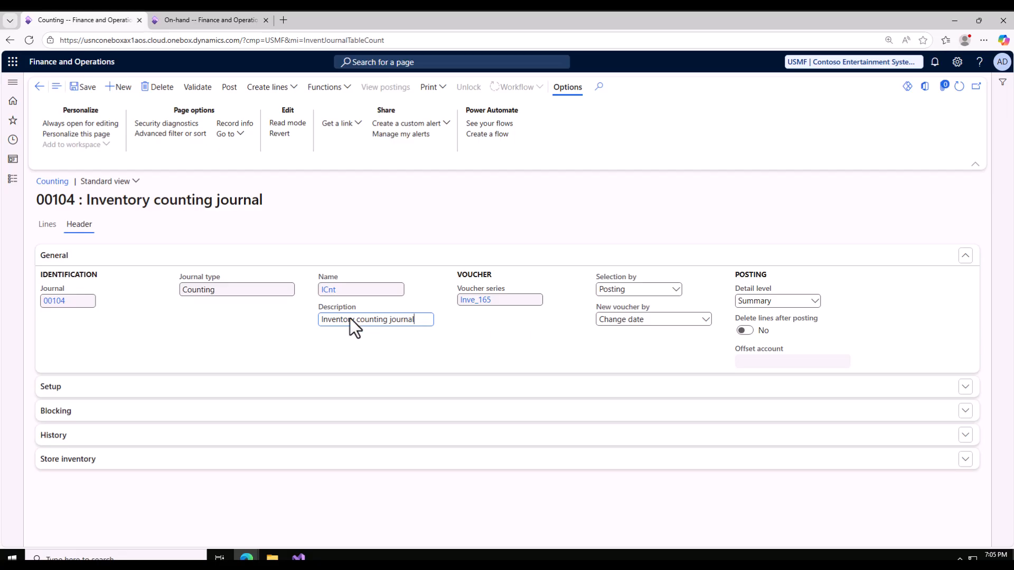
{"action": "left_click", "coordinate": [52, 227]}
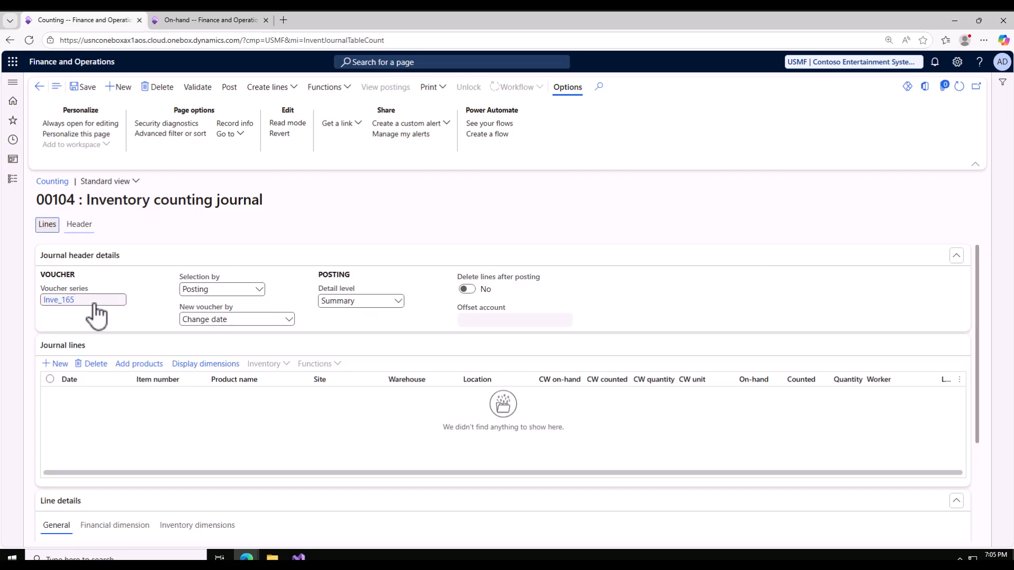
Add a journal line to counting journal 00104 for D365 Product at site 2, warehouse 21.
{"action": "left_click", "coordinate": [60, 364]}
{"action": "left_click", "coordinate": [182, 397]}
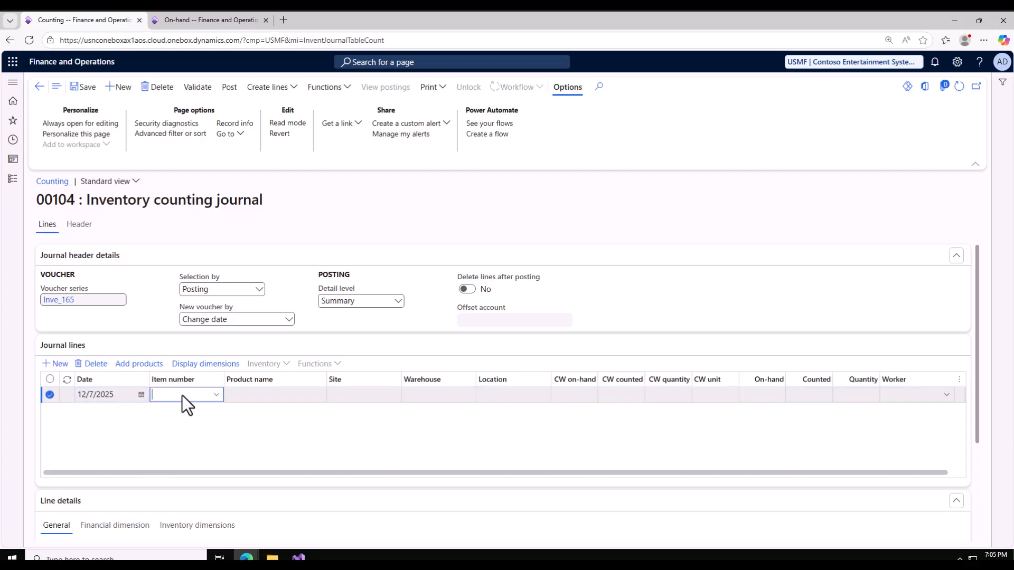
{"action": "type", "text": "d365"}
{"action": "key", "text": "Return"}
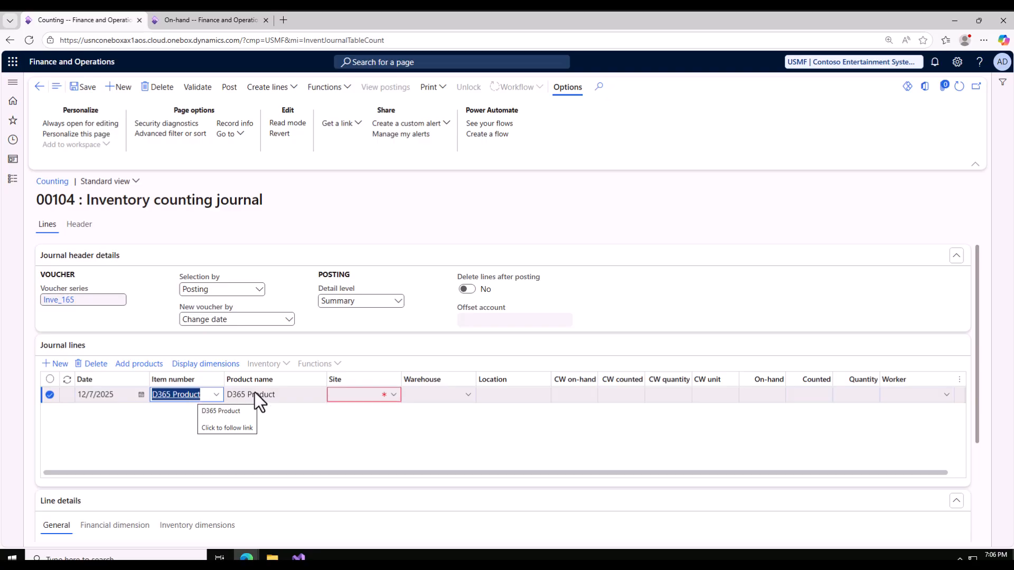
{"action": "left_click", "coordinate": [345, 396]}
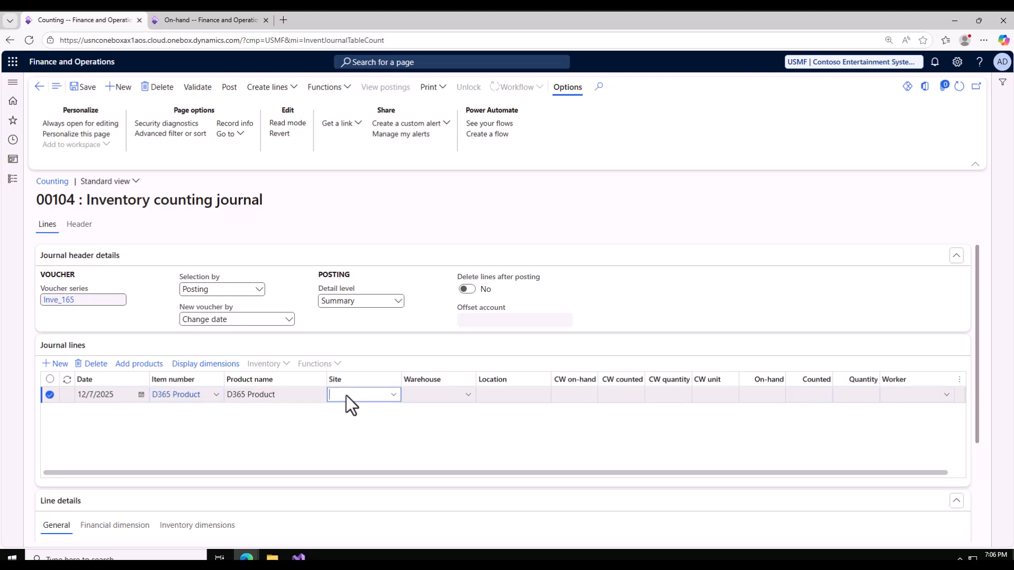
{"action": "key", "text": "Tab"}
{"action": "type", "text": "21"}
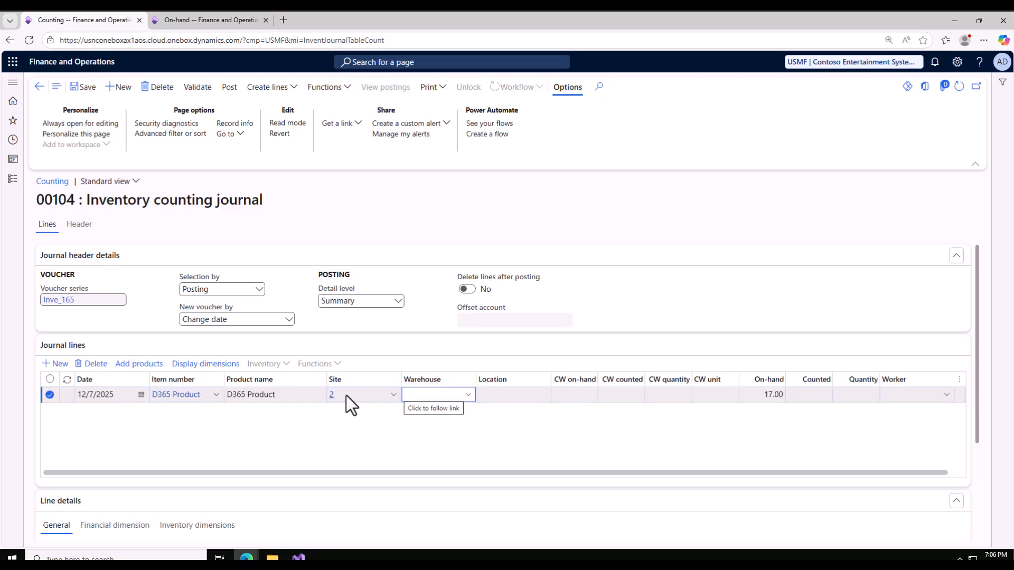
Compare the journal line's on-hand quantity with the On-hand list entry for D365 Product at site 2, warehouse 21.
{"action": "left_click", "coordinate": [192, 21]}
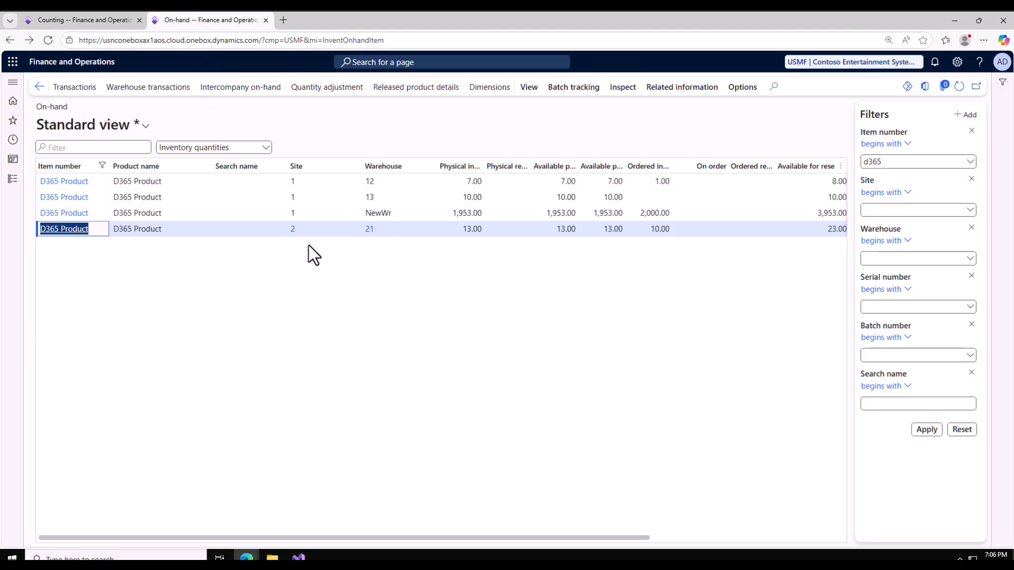
{"action": "left_click", "coordinate": [63, 16]}
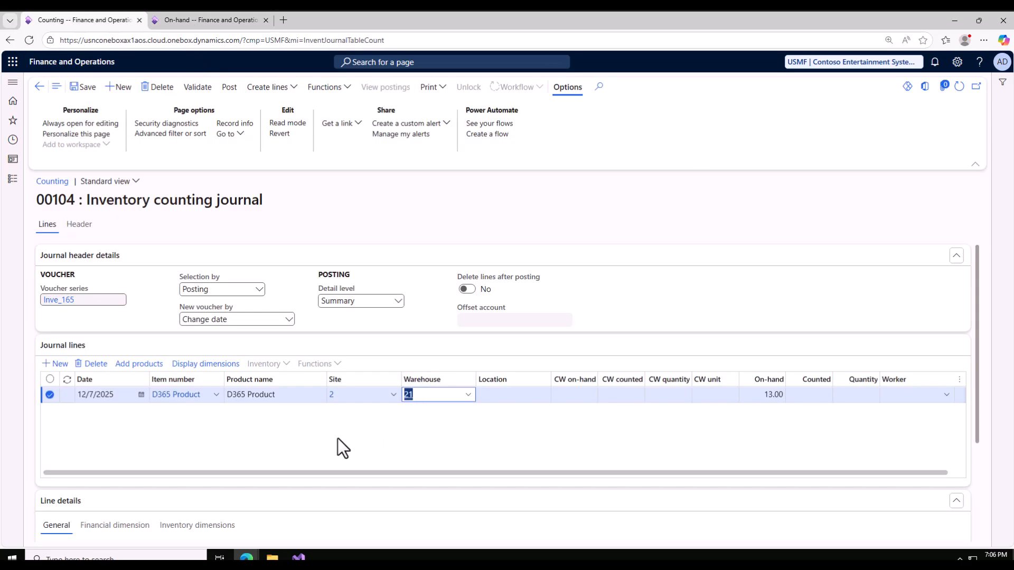
{"action": "left_click", "coordinate": [762, 396]}
{"action": "left_click", "coordinate": [208, 19]}
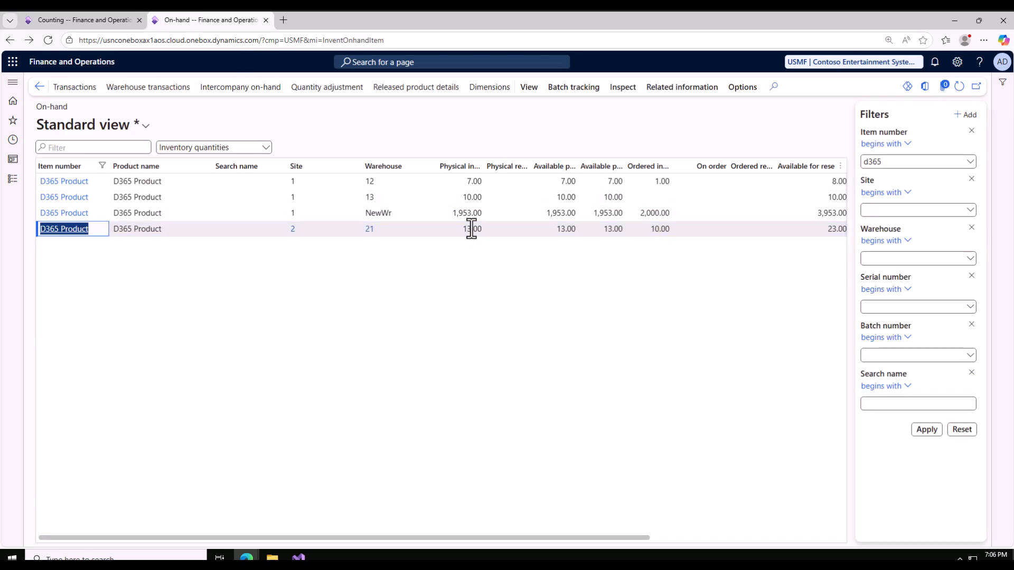
{"action": "left_click_drag", "start_coordinate": [493, 538], "coordinate": [324, 530]}
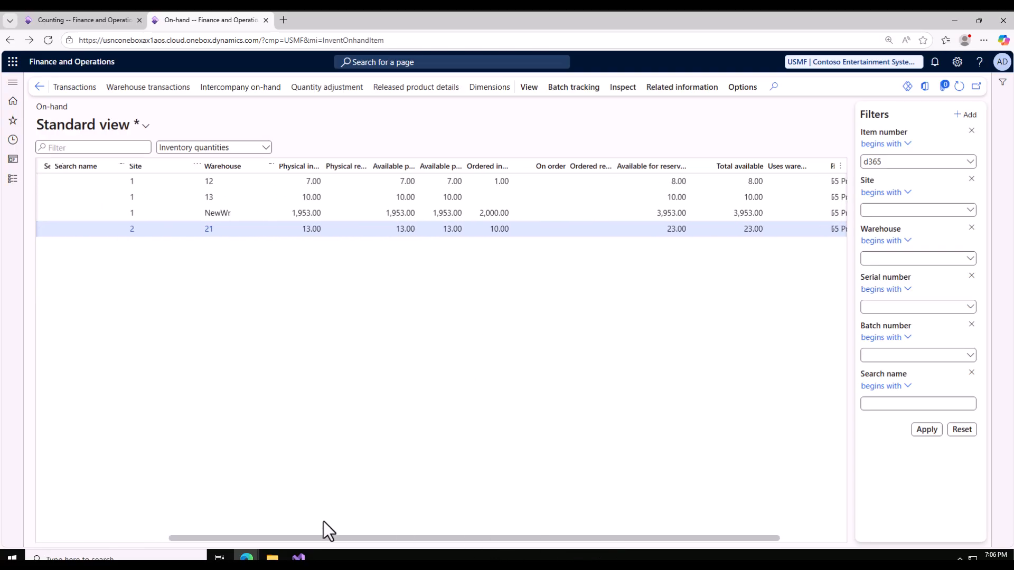
{"action": "left_click", "coordinate": [78, 20]}
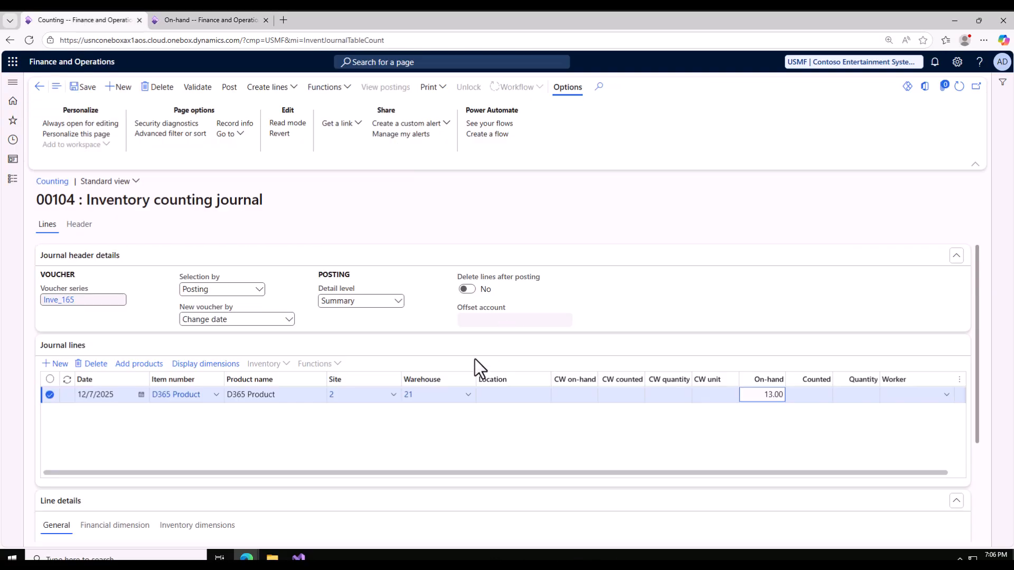
Set the counted quantity of the D365 Product line to 15.
{"action": "left_click", "coordinate": [801, 397]}
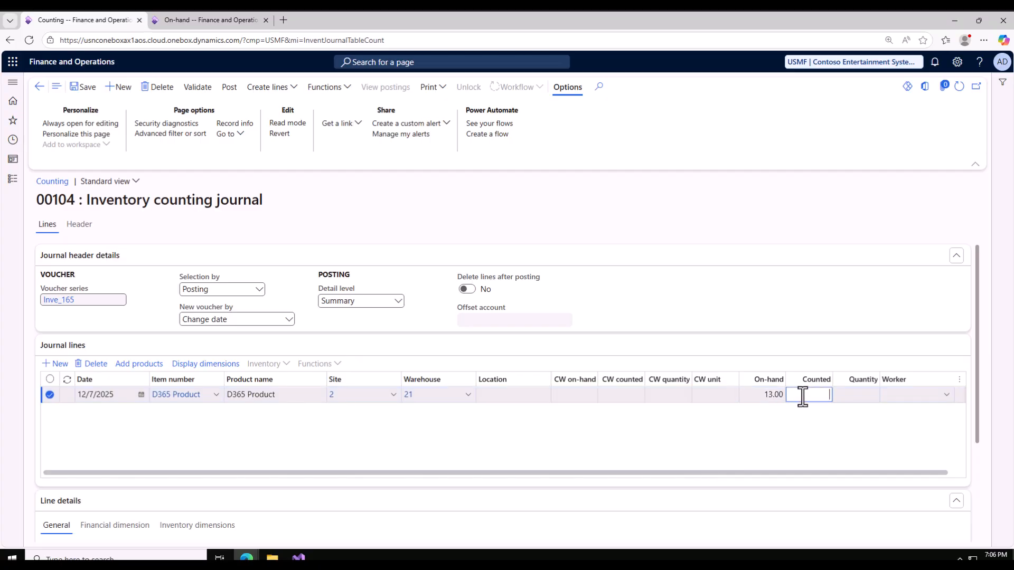
{"action": "type", "text": "15"}
{"action": "left_click", "coordinate": [832, 430]}
Try a counted quantity of 10 on the D365 Product line and restore it to 15.
{"action": "double_click", "coordinate": [829, 398]}
{"action": "type", "text": "10"}
{"action": "double_click", "coordinate": [818, 395]}
{"action": "type", "text": "15"}
{"action": "left_click", "coordinate": [771, 449]}
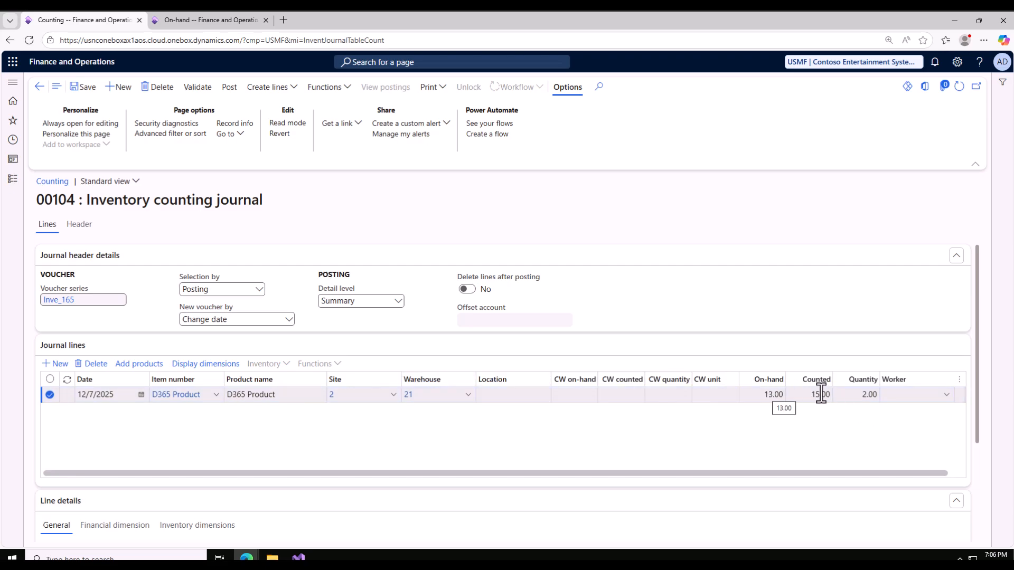
Assign the seventh employee in the worker lookup as the worker for the D365 Product line.
{"action": "left_click", "coordinate": [946, 400]}
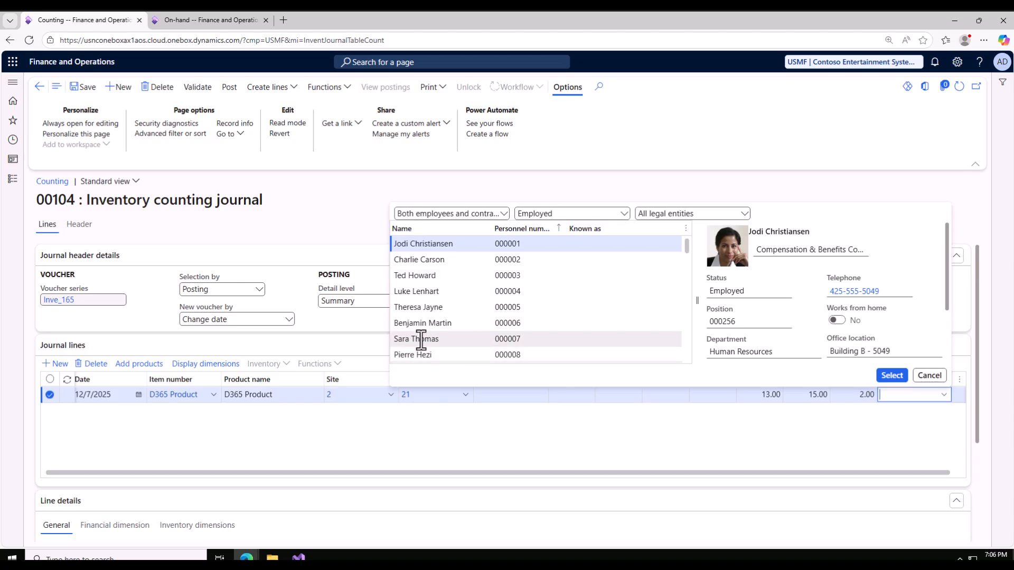
{"action": "left_click", "coordinate": [417, 339]}
{"action": "left_click", "coordinate": [893, 377]}
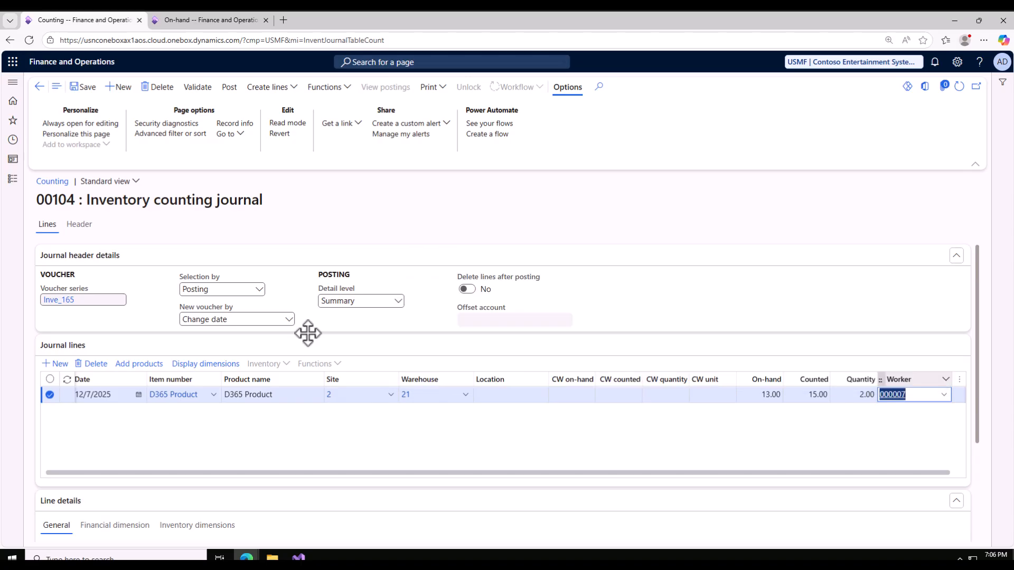
Review the line's inventory dimensions and the Counting by options for a new journal, without creating one.
{"action": "left_click_drag", "start_coordinate": [714, 471], "coordinate": [913, 473]}
{"action": "scroll", "coordinate": [522, 431], "scroll_direction": "down", "scroll_amount": 3}
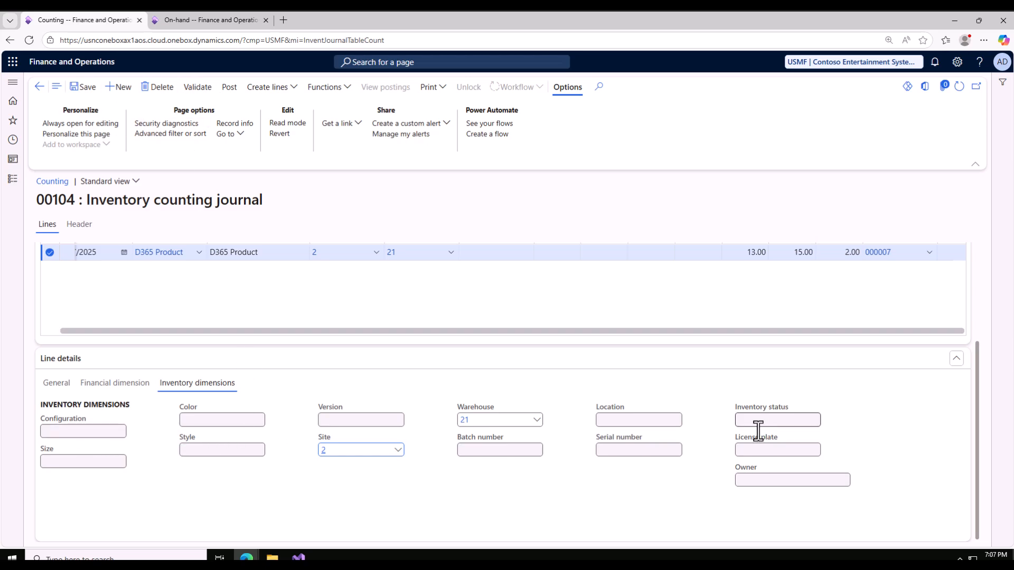
{"action": "left_click", "coordinate": [121, 90]}
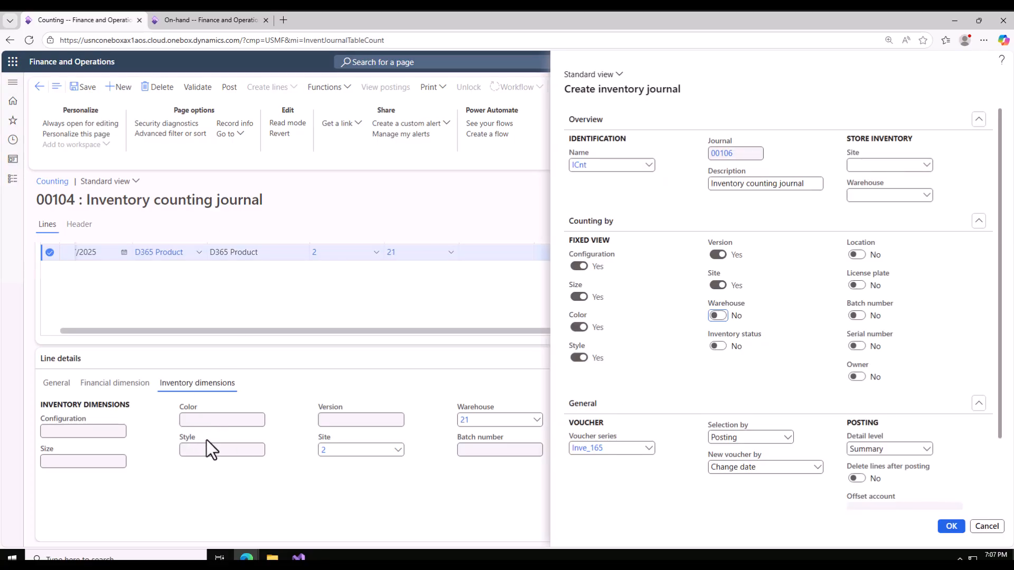
{"action": "left_click", "coordinate": [984, 527]}
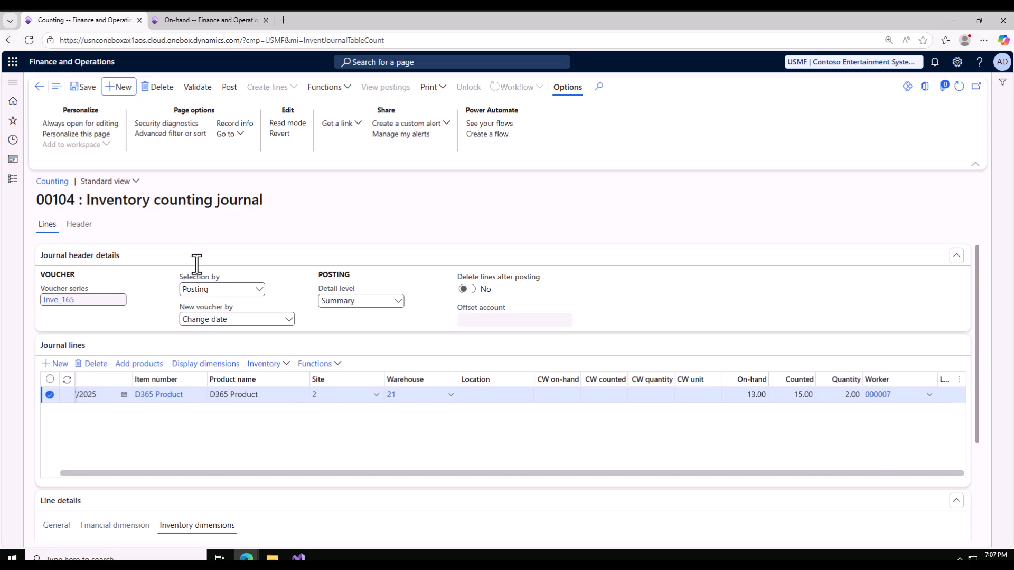
Validate counting journal 00104.
{"action": "left_click", "coordinate": [197, 89]}
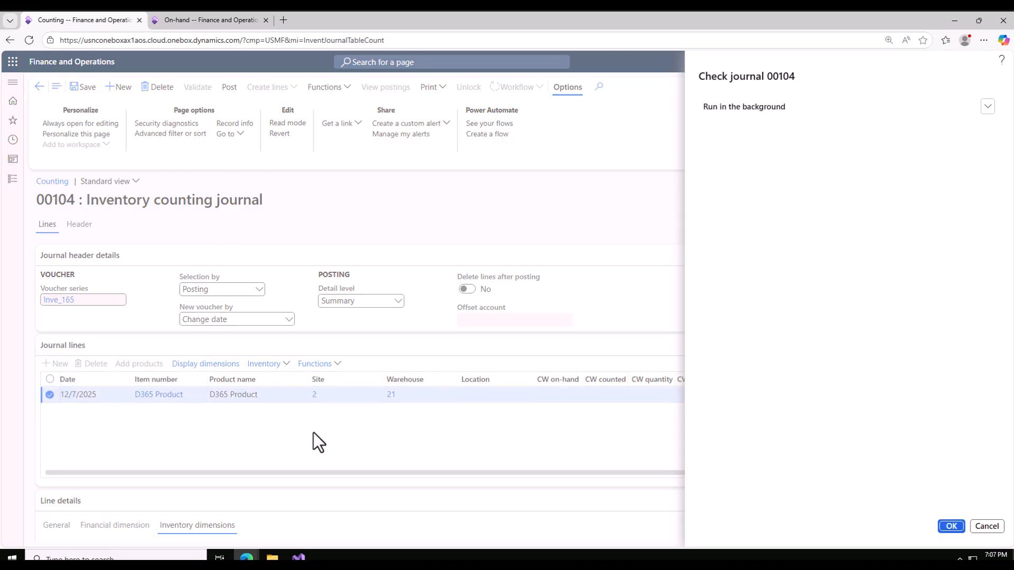
{"action": "left_click", "coordinate": [951, 527]}
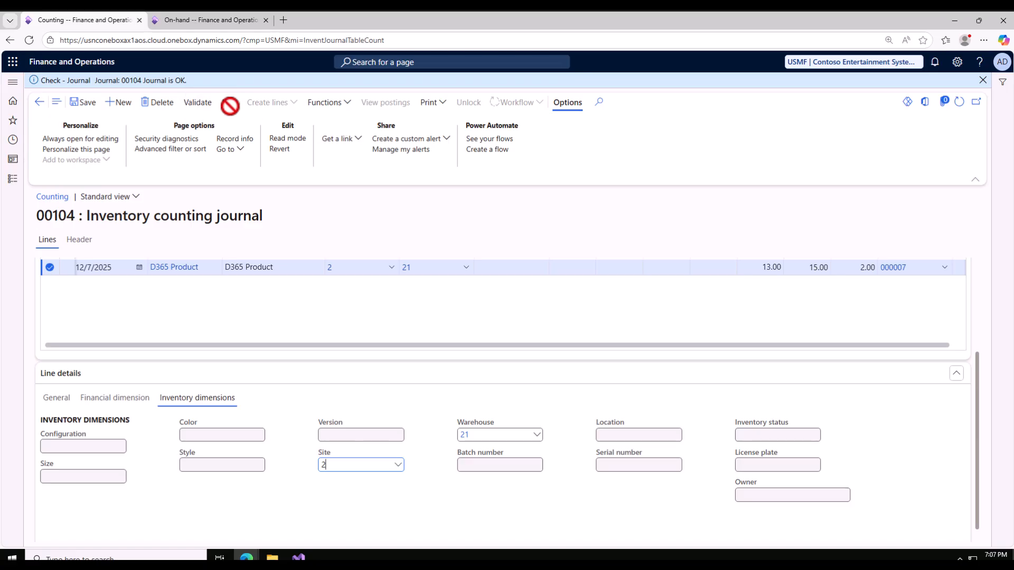
{"action": "scroll", "coordinate": [343, 354], "scroll_direction": "up", "scroll_amount": 3}
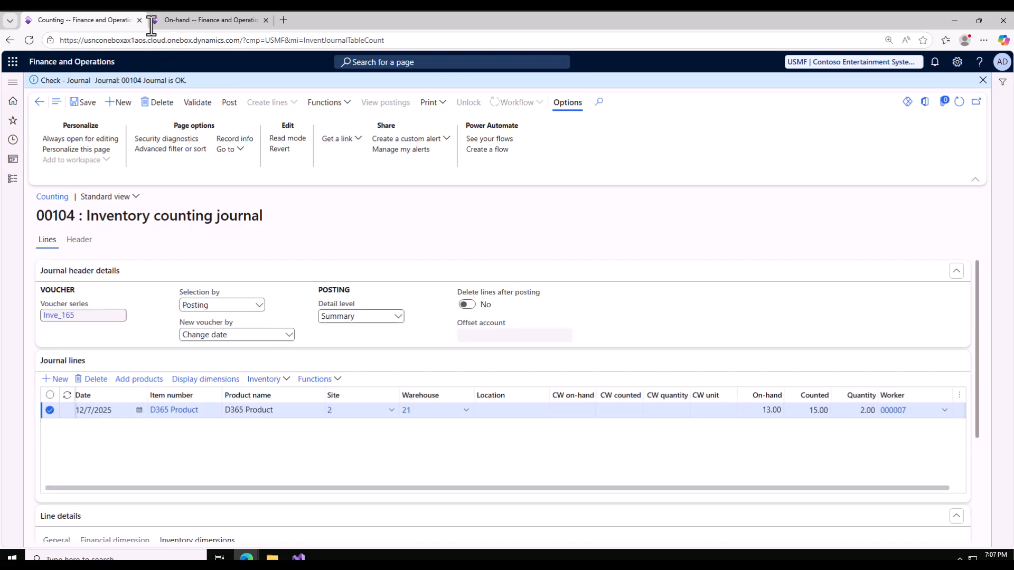
Recheck the On-hand list and post counting journal 00104 without transferring posting errors to a new journal.
{"action": "left_click", "coordinate": [178, 21]}
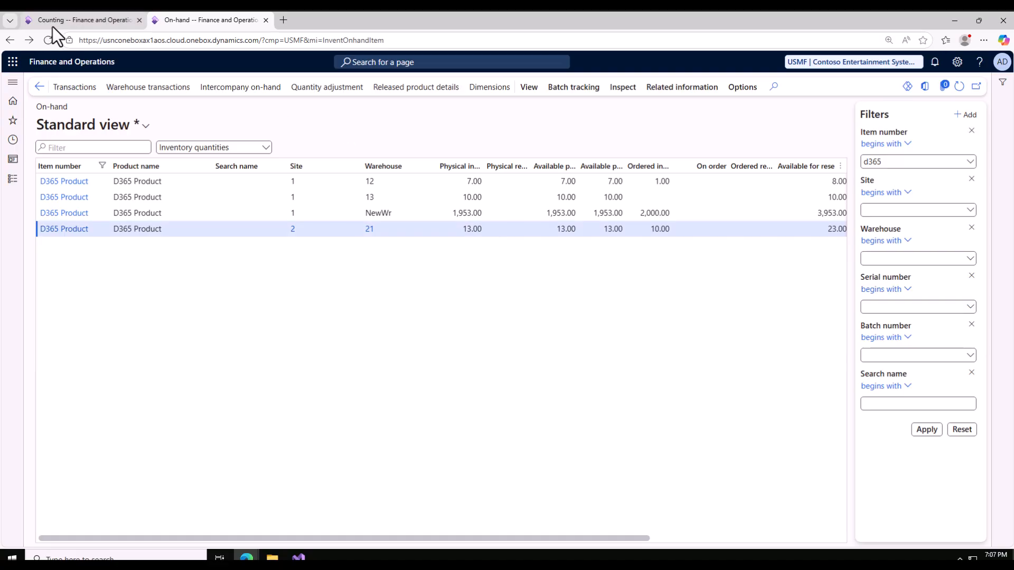
{"action": "key", "text": "ctrl+shift+Tab"}
{"action": "left_click", "coordinate": [229, 102]}
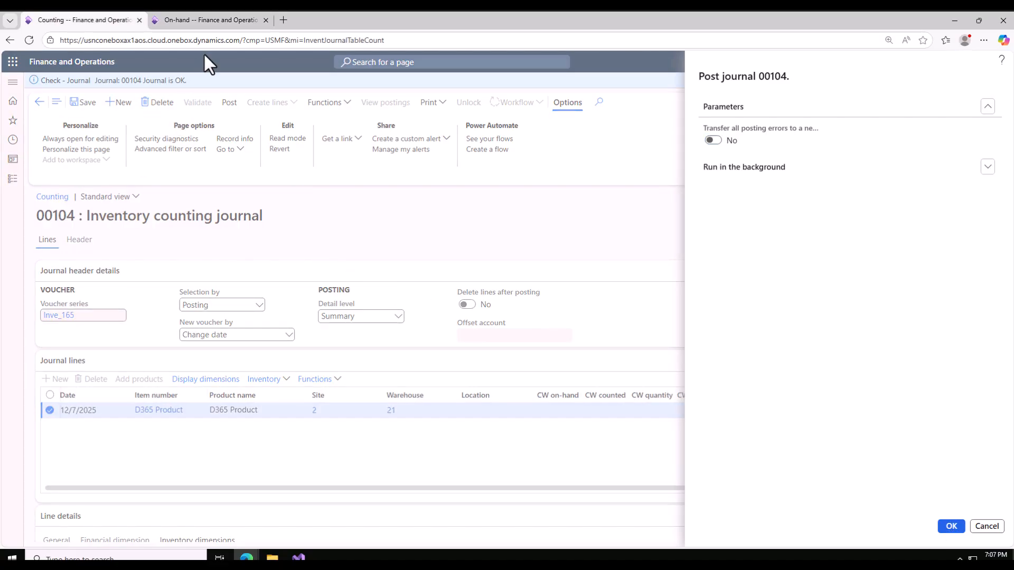
{"action": "key", "text": "Return"}
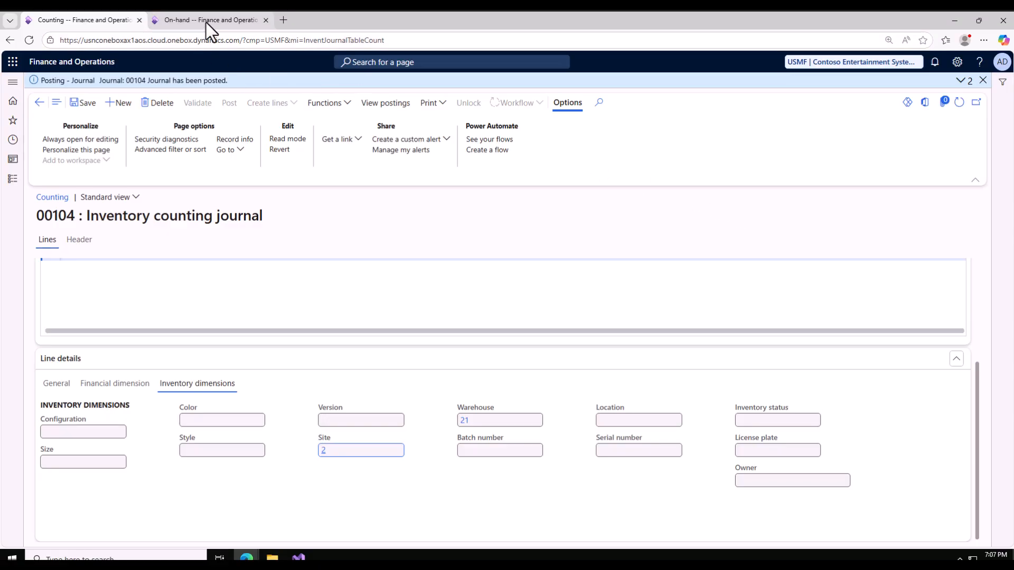
{"action": "left_click_drag", "start_coordinate": [158, 81], "coordinate": [228, 82]}
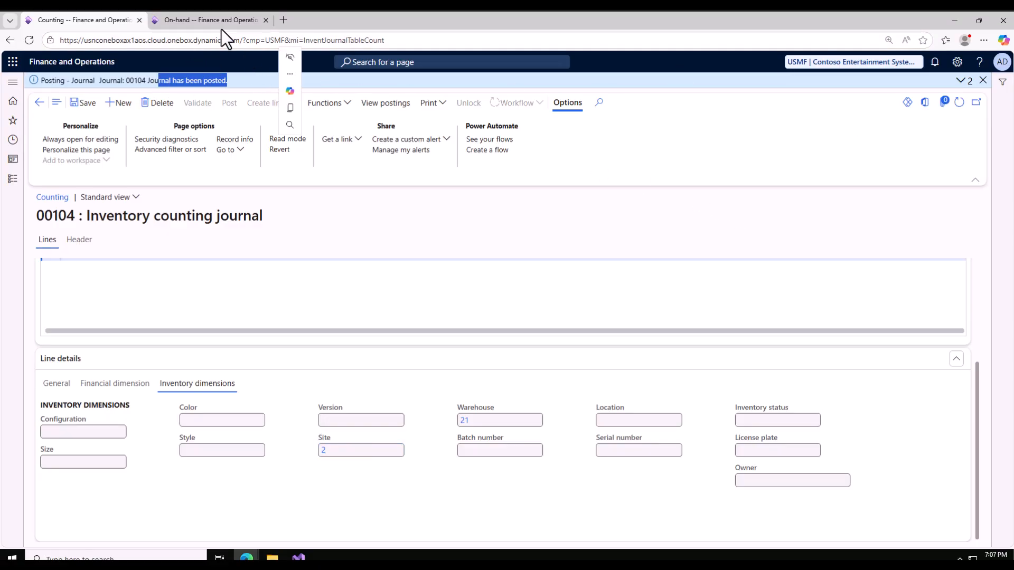
Refresh the On-hand list and check the physical inventory of D365 Product at site 2, warehouse 21.
{"action": "left_click", "coordinate": [207, 20]}
{"action": "left_click", "coordinate": [960, 88]}
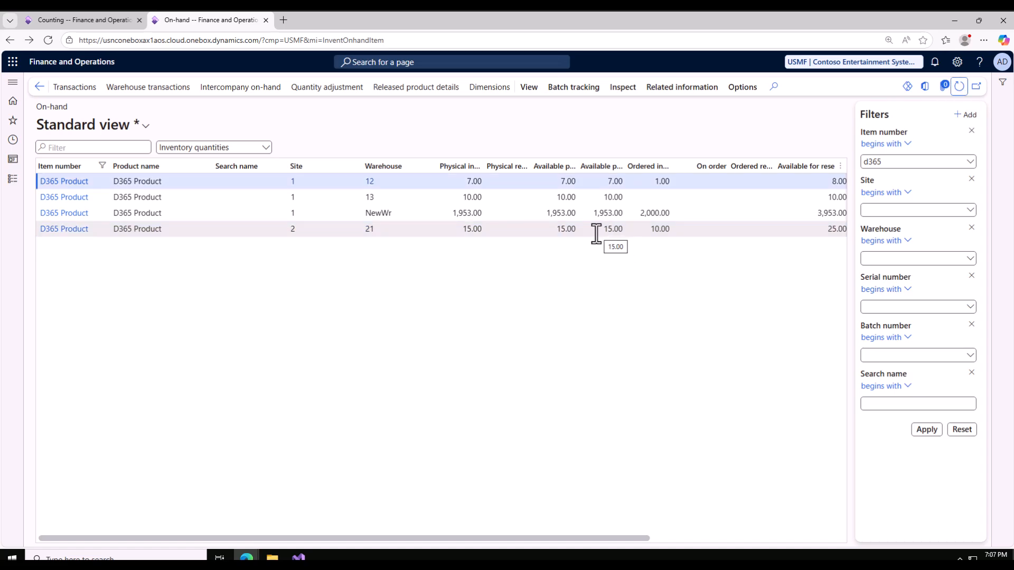
{"action": "left_click", "coordinate": [561, 229]}
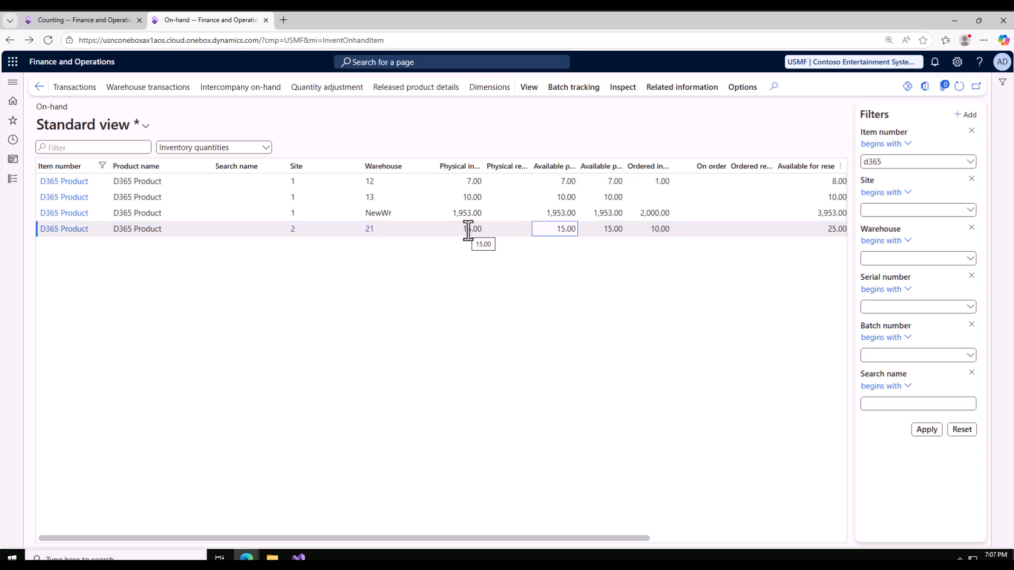
{"action": "left_click_drag", "start_coordinate": [456, 229], "coordinate": [478, 231]}
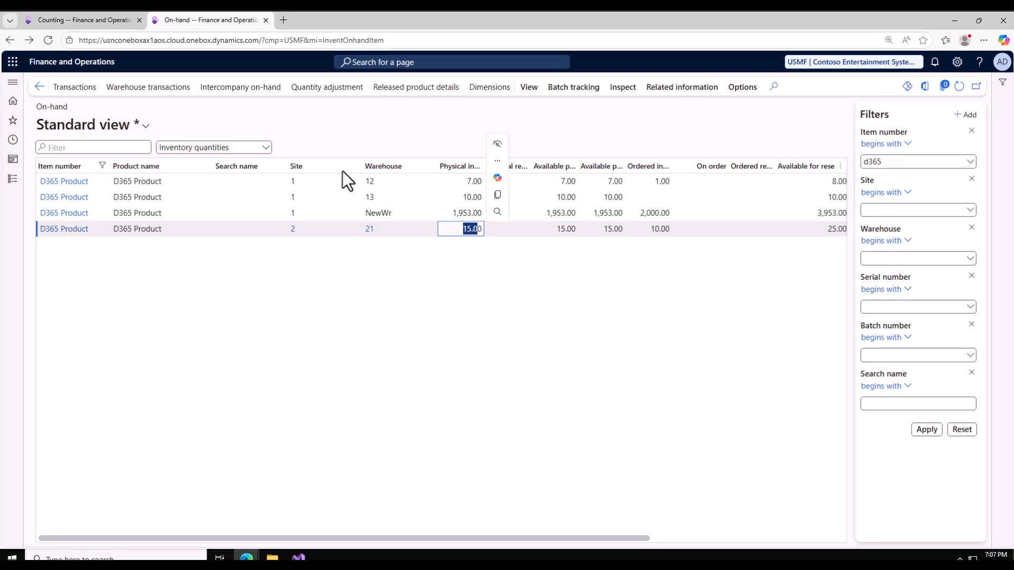
Create another ICnt inventory counting journal with counting by Warehouse enabled, and review its header.
{"action": "left_click", "coordinate": [88, 18]}
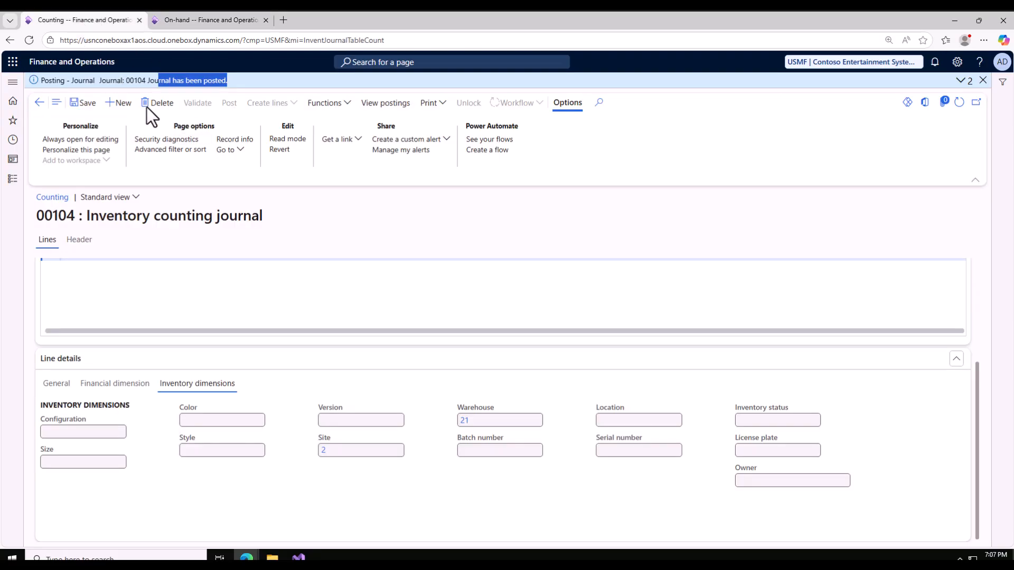
{"action": "left_click", "coordinate": [121, 106]}
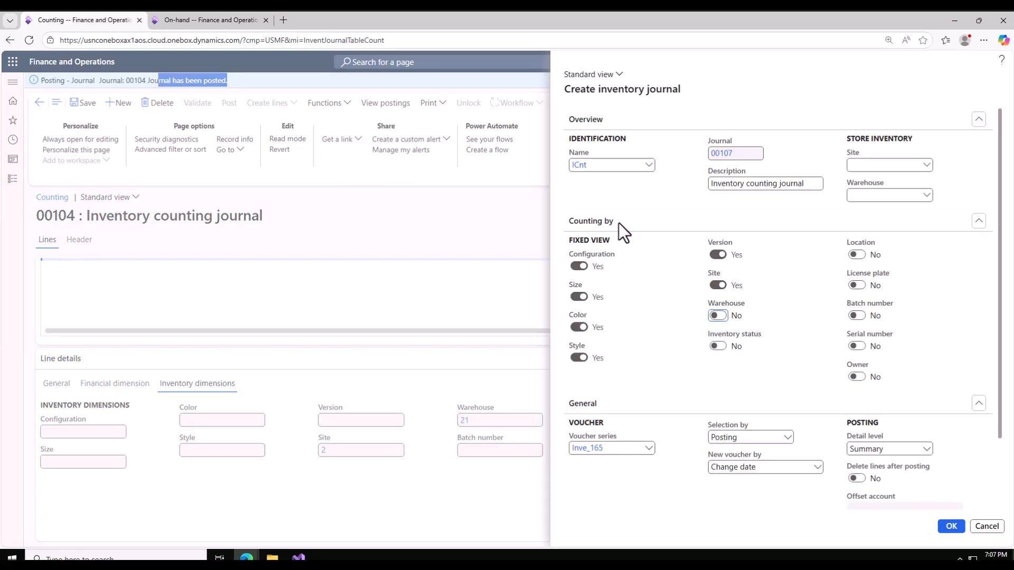
{"action": "left_click", "coordinate": [719, 315]}
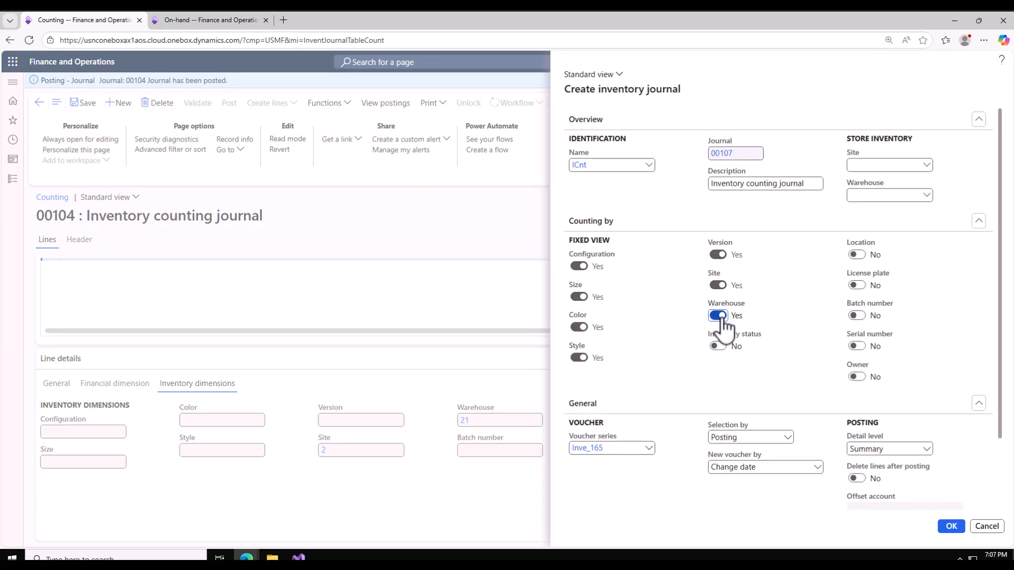
{"action": "left_click", "coordinate": [952, 527]}
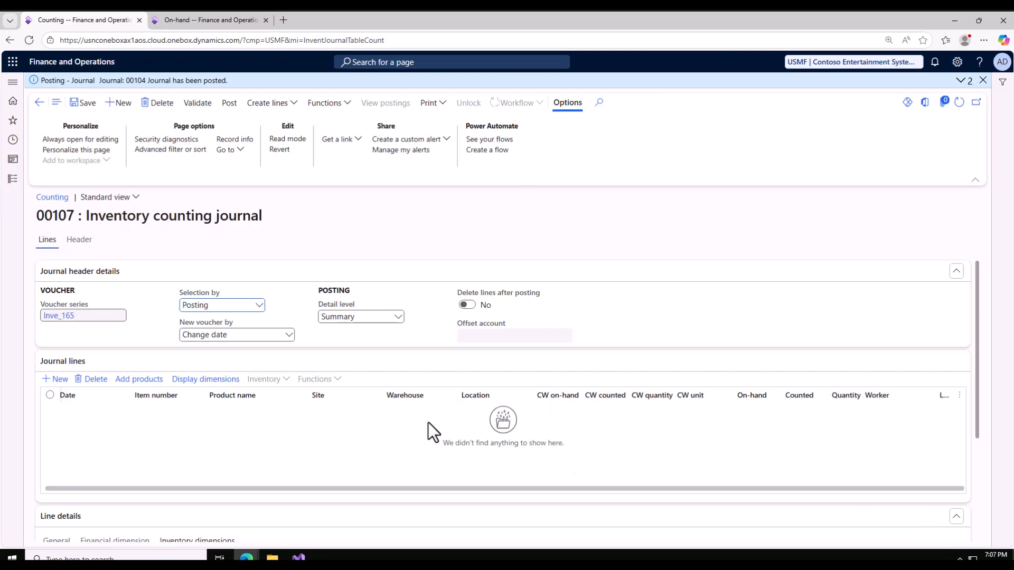
{"action": "left_click", "coordinate": [79, 240]}
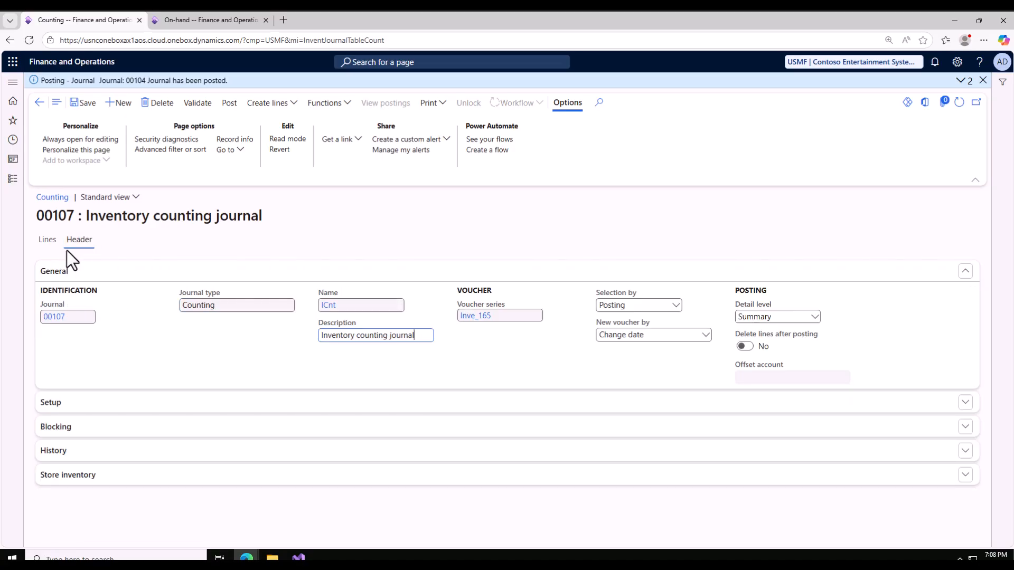
{"action": "left_click", "coordinate": [47, 242]}
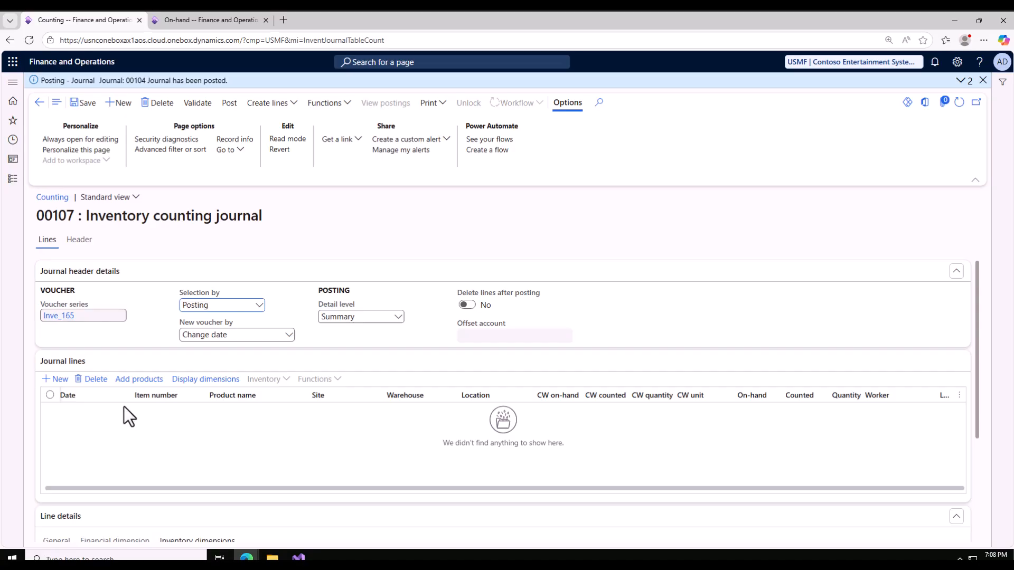
Add a line to counting journal 00107 for item D365 Product at site 2.
{"action": "left_click", "coordinate": [54, 379]}
{"action": "left_click", "coordinate": [183, 411]}
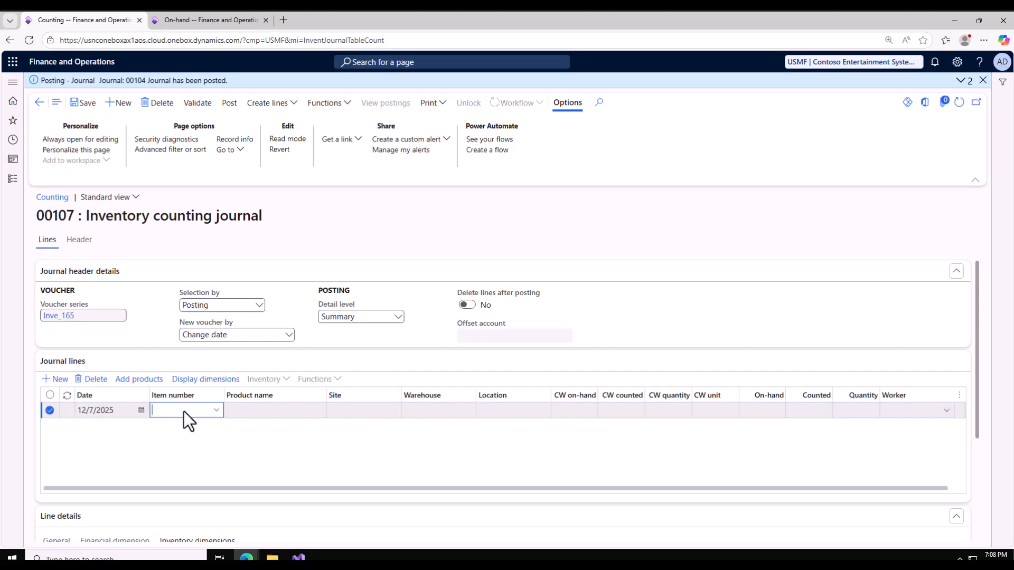
{"action": "type", "text": "d3"}
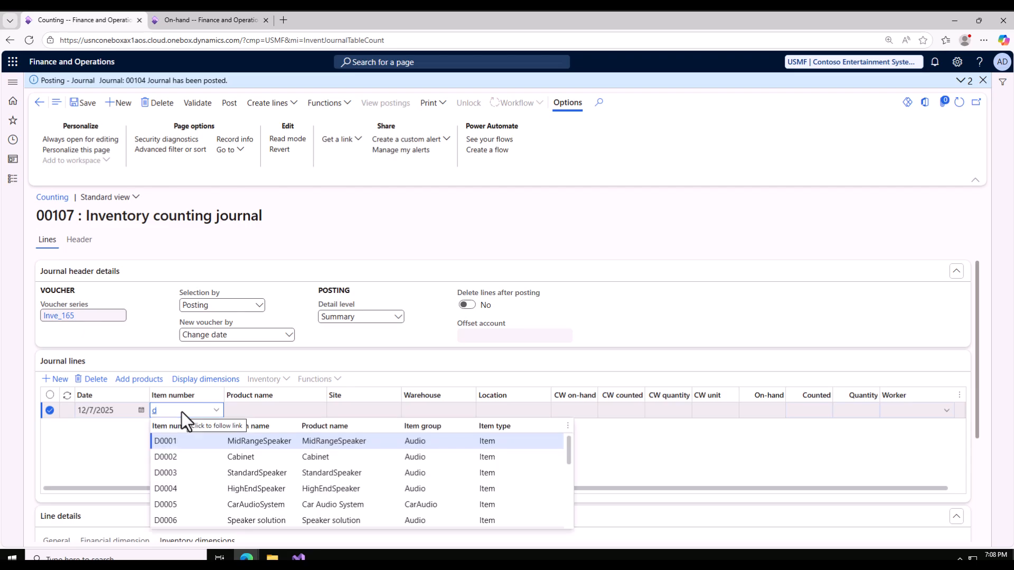
{"action": "left_click", "coordinate": [350, 411]}
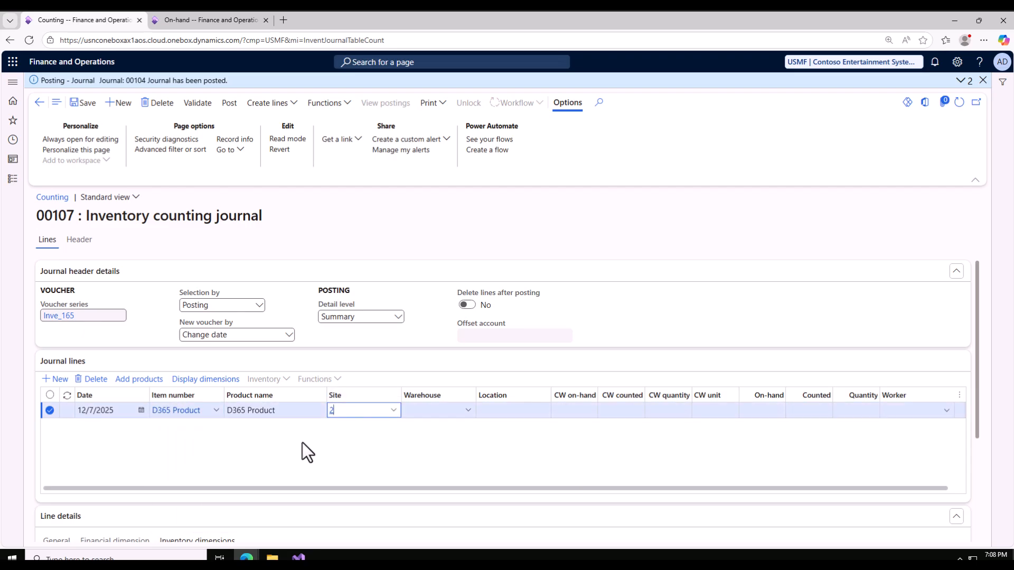
Set the warehouse of the D365 Product journal line to 21, consulting the On-hand list for the warehouse.
{"action": "left_click", "coordinate": [761, 411]}
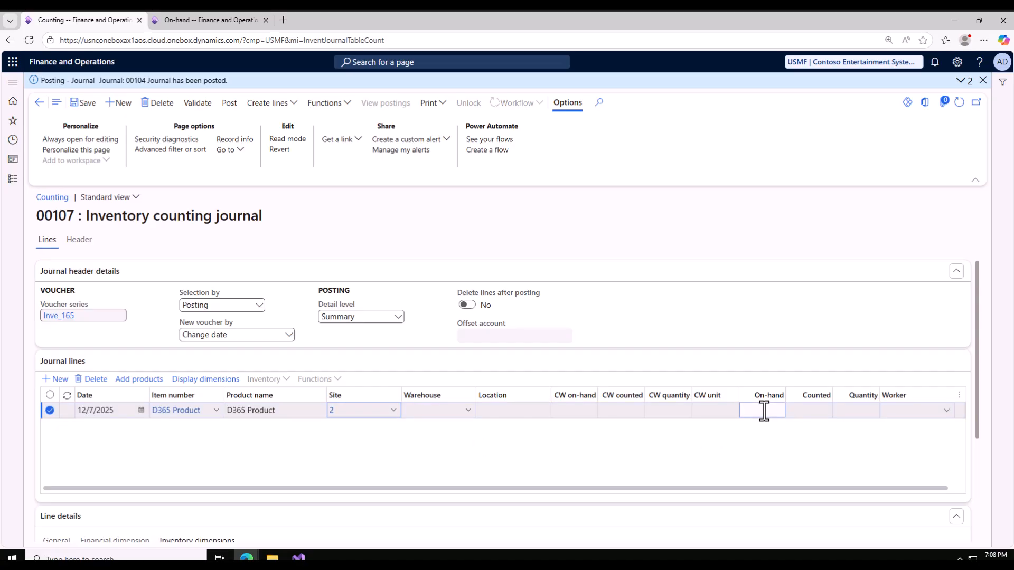
{"action": "left_click", "coordinate": [560, 411]}
{"action": "left_click", "coordinate": [634, 411]}
{"action": "left_click", "coordinate": [808, 411]}
{"action": "left_click", "coordinate": [425, 414]}
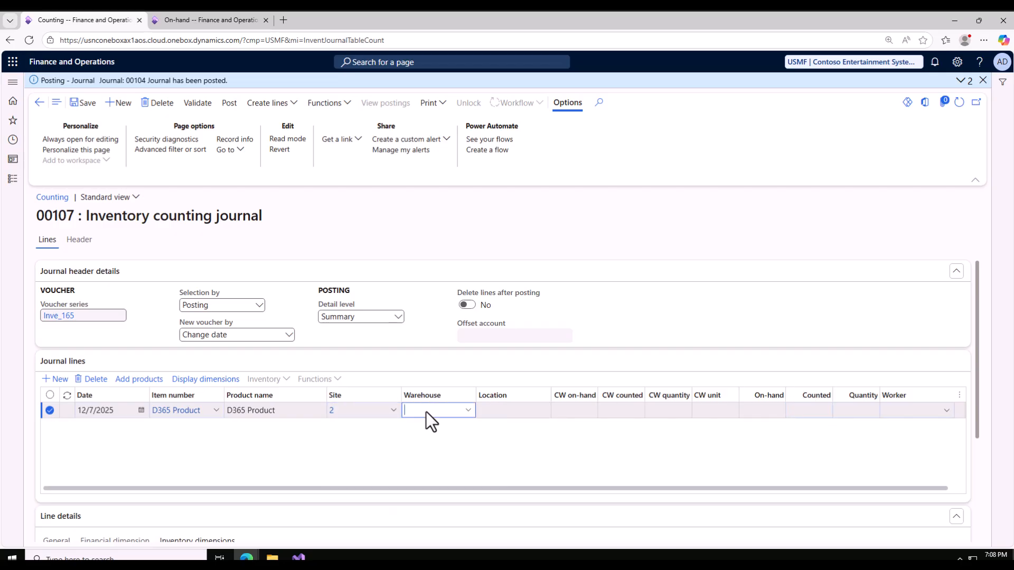
{"action": "left_click", "coordinate": [173, 20]}
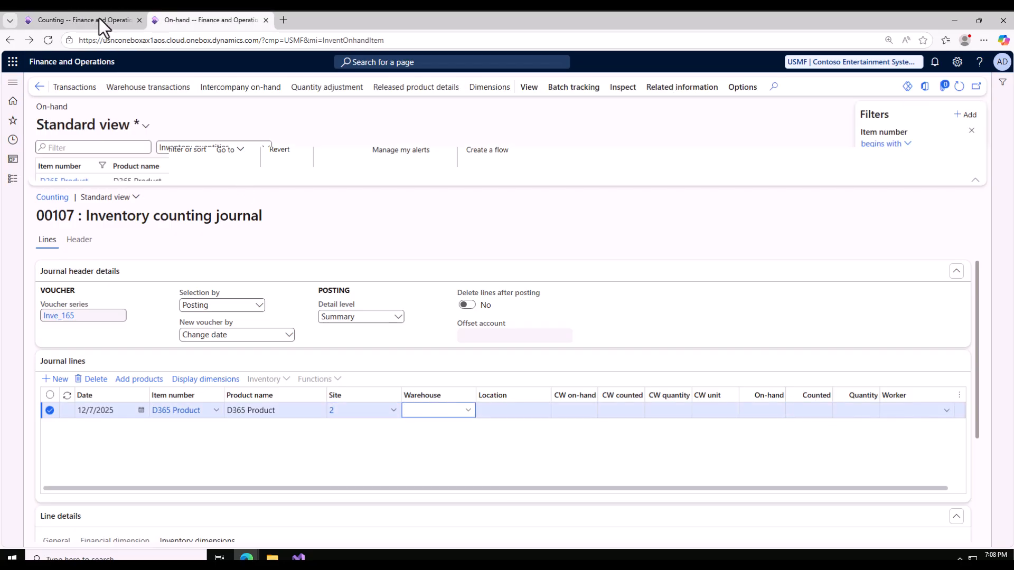
{"action": "left_click", "coordinate": [99, 19]}
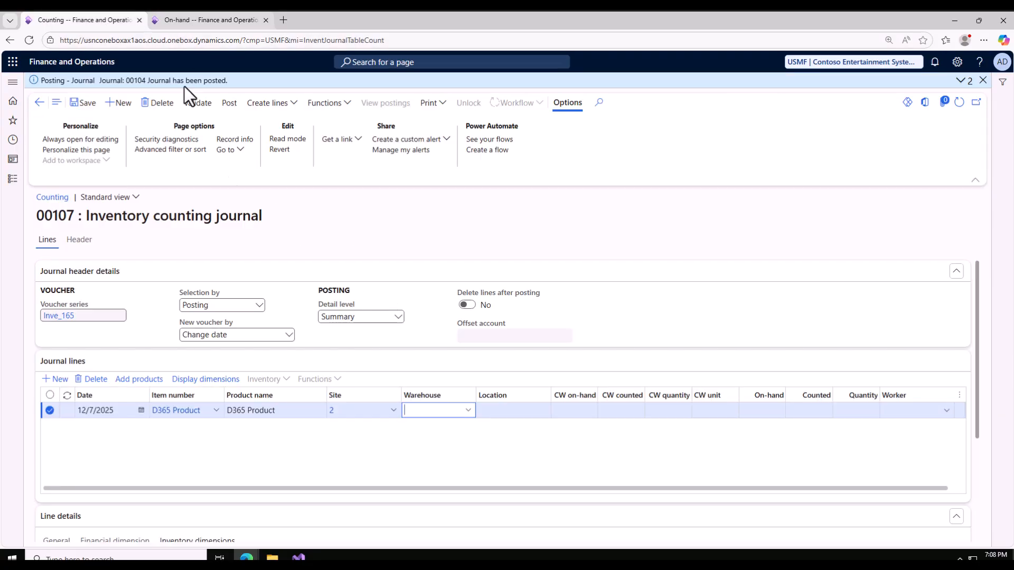
{"action": "type", "text": "21"}
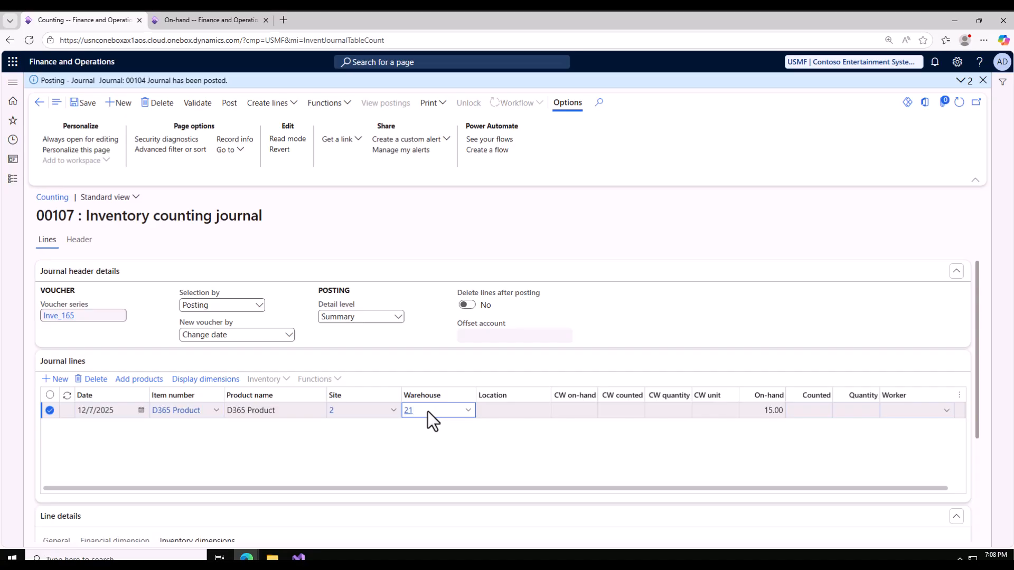
Enter a counted quantity of 10 on the D365 Product line and assign the fourth listed employee as its worker.
{"action": "left_click", "coordinate": [815, 415]}
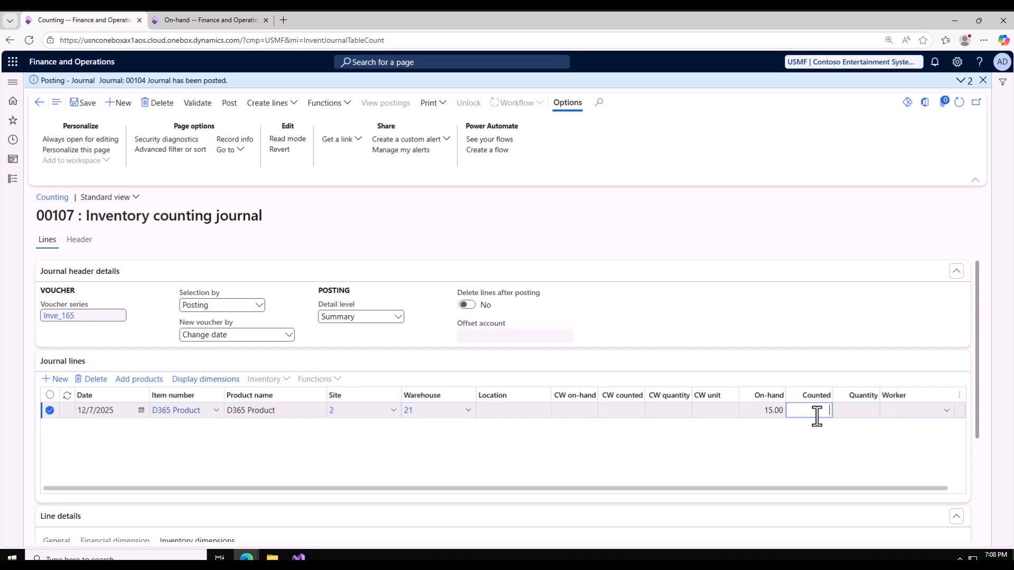
{"action": "type", "text": "10"}
{"action": "left_click", "coordinate": [946, 412]}
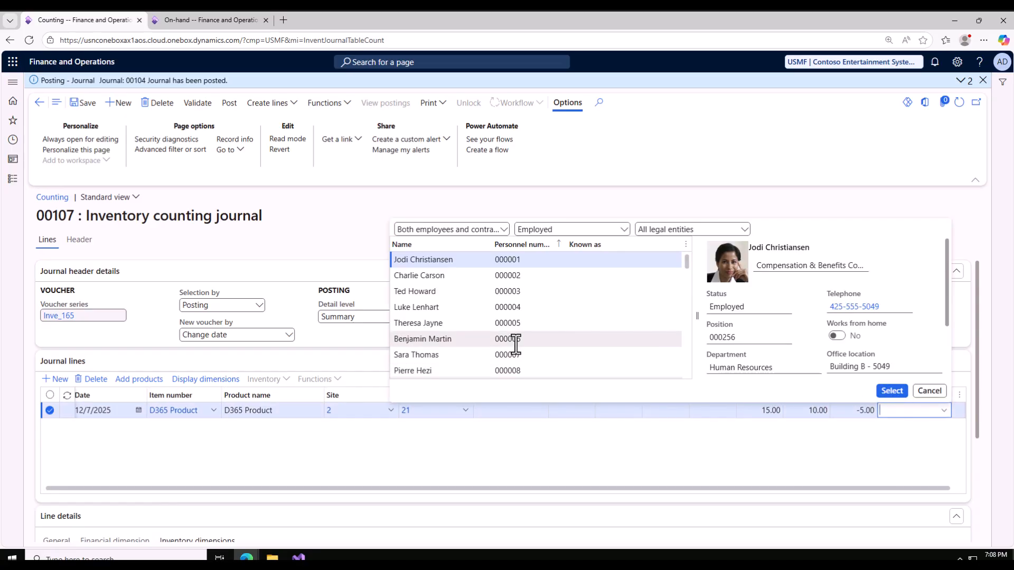
{"action": "left_click", "coordinate": [422, 307]}
{"action": "left_click", "coordinate": [892, 391]}
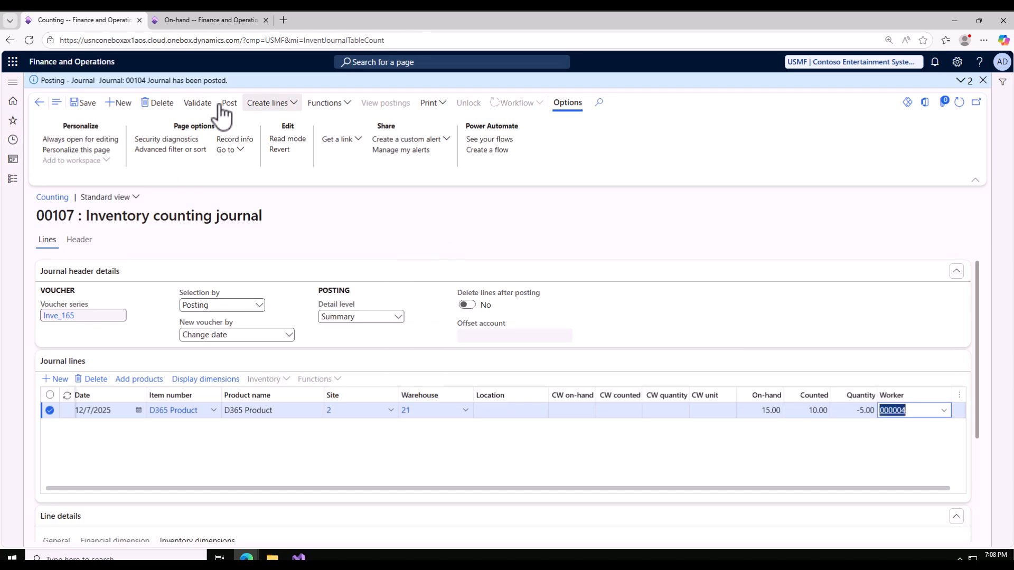
Validate counting journal 00107 and post it.
{"action": "left_click", "coordinate": [199, 106]}
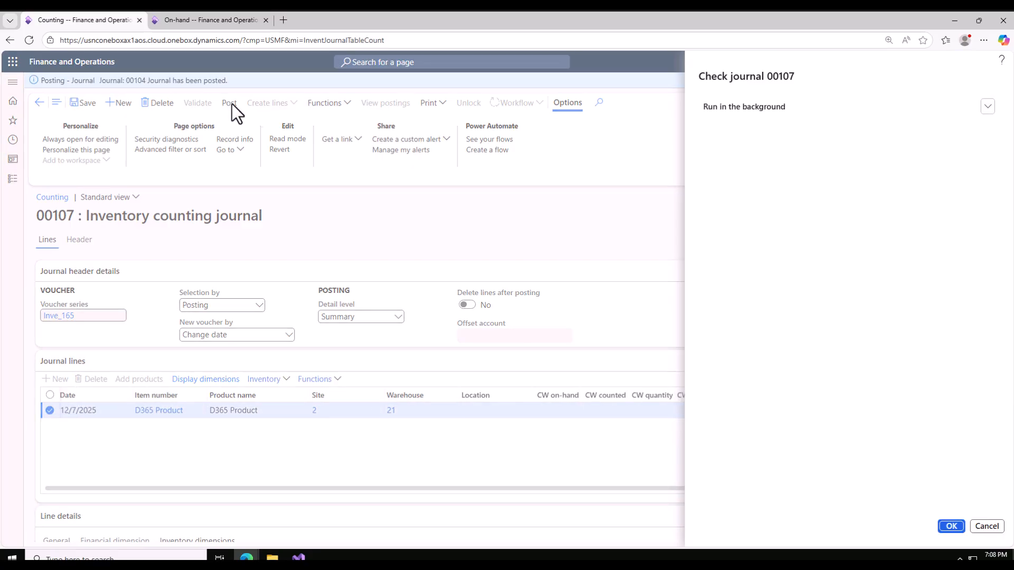
{"action": "left_click", "coordinate": [951, 527]}
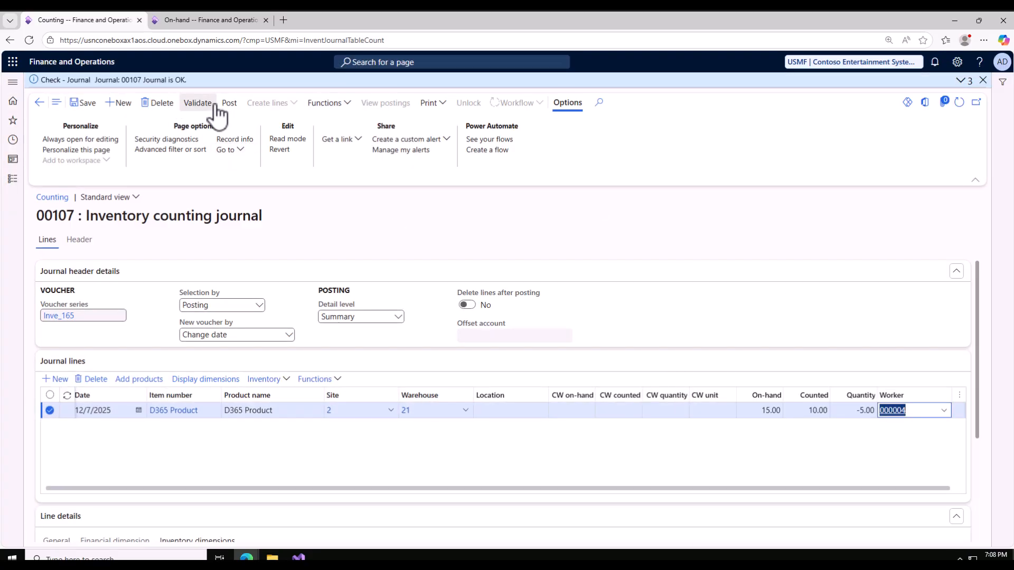
{"action": "left_click", "coordinate": [228, 104]}
{"action": "left_click", "coordinate": [951, 526]}
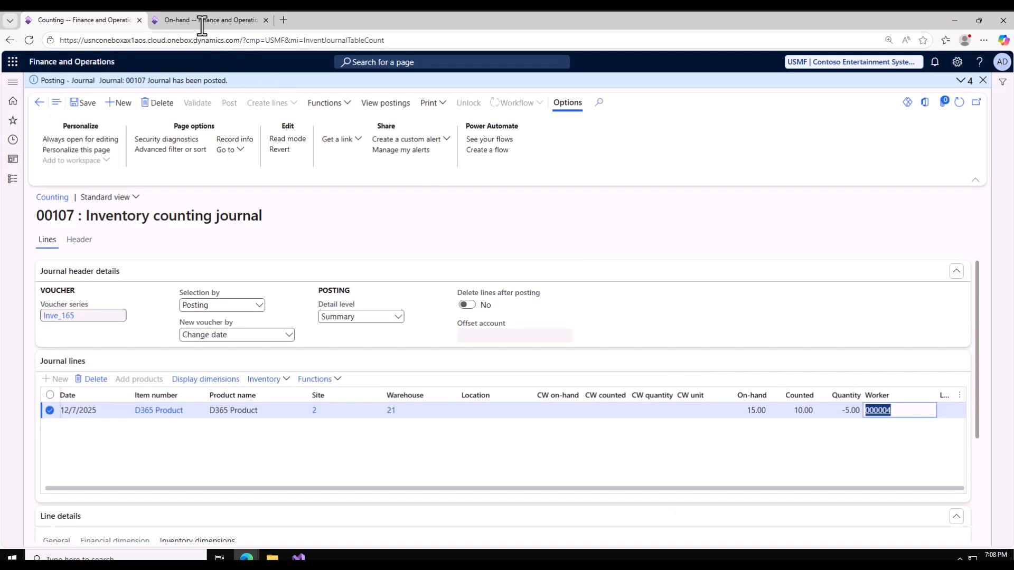
Refresh the On-hand list, check D365 Product's physical inventory at site 2, warehouse 21, and return to the counting journal.
{"action": "left_click", "coordinate": [198, 24]}
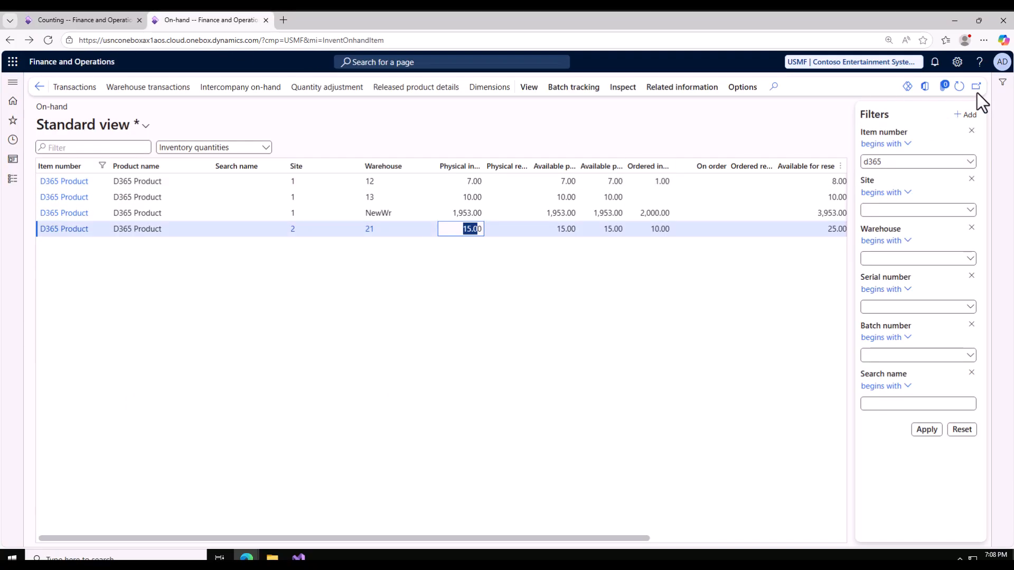
{"action": "left_click", "coordinate": [959, 87]}
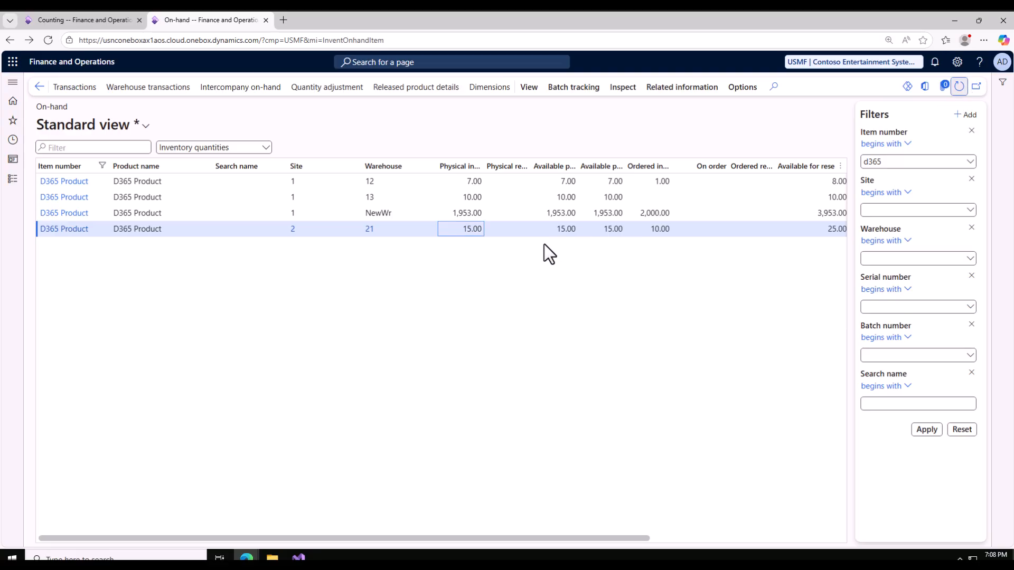
{"action": "left_click", "coordinate": [471, 228]}
{"action": "left_click", "coordinate": [68, 18]}
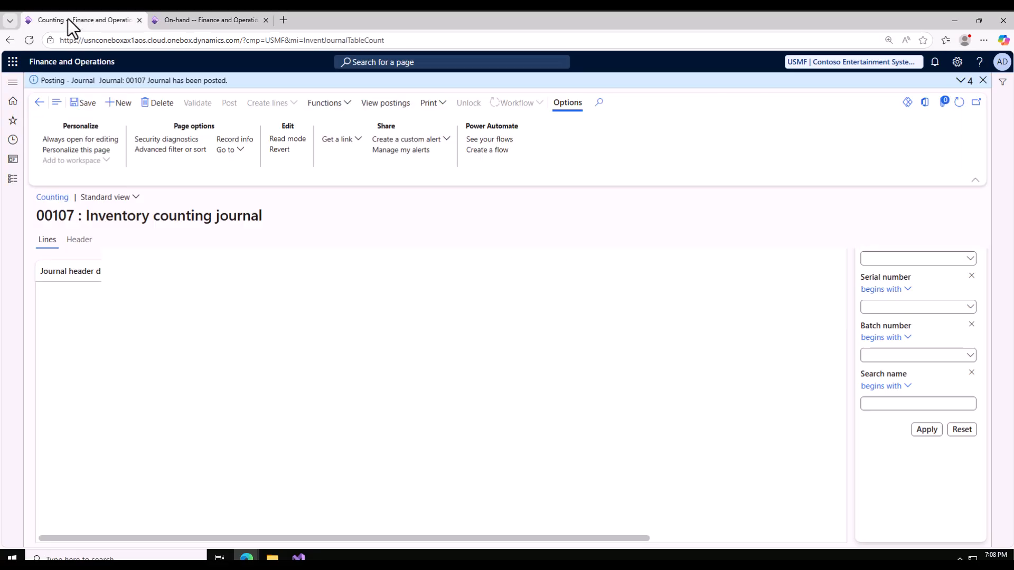